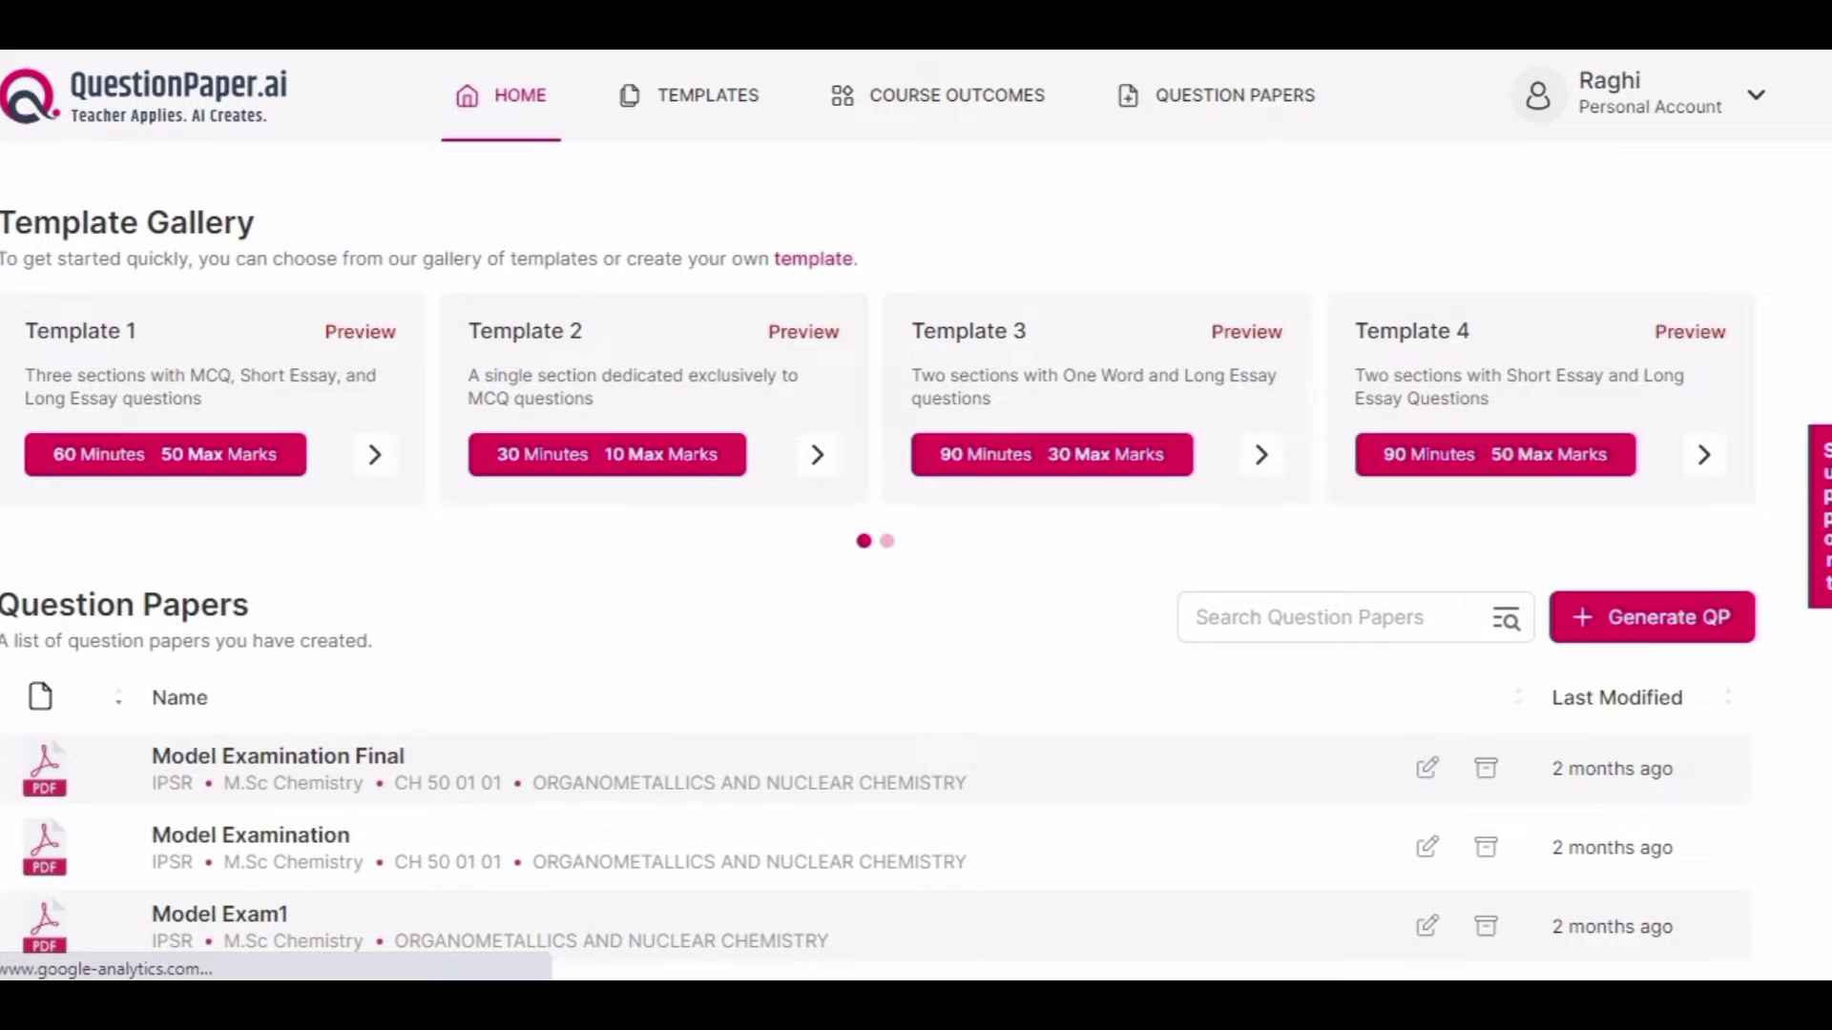
Step: Preview Template 1 through its essay sections and start a new question paper from it
click(359, 332)
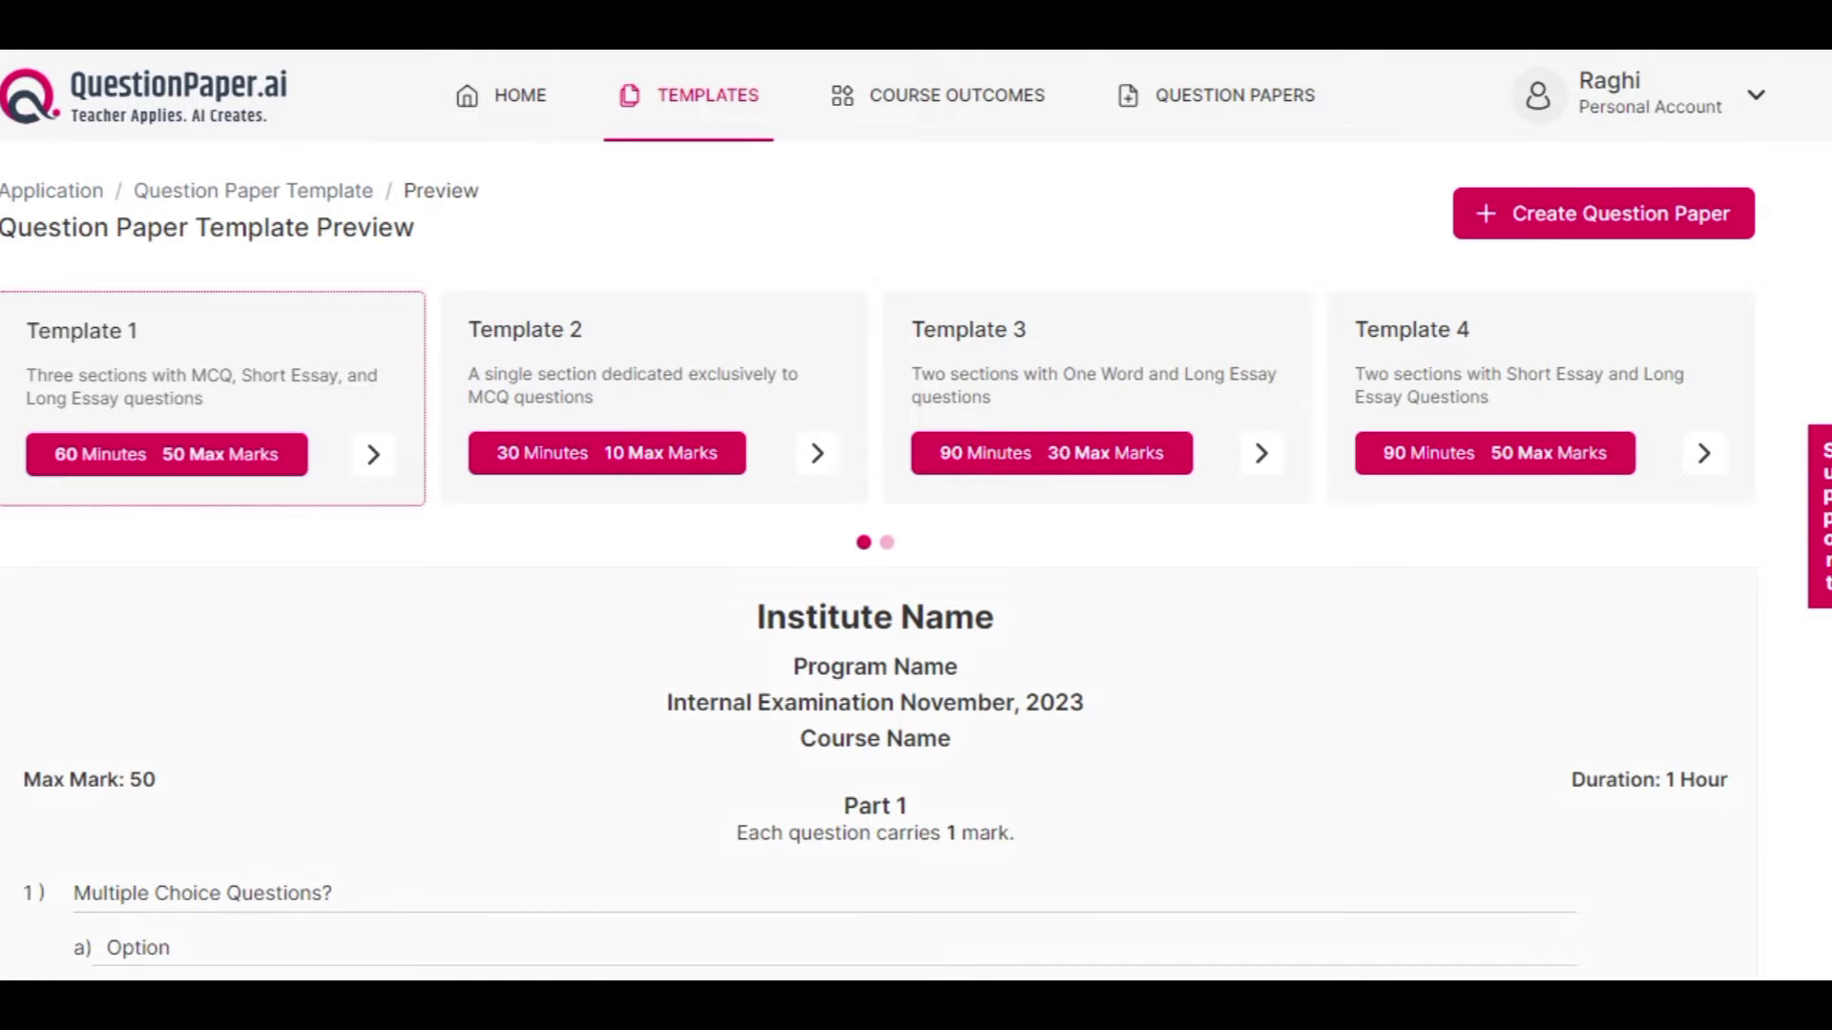
scroll(876, 620, down, 20)
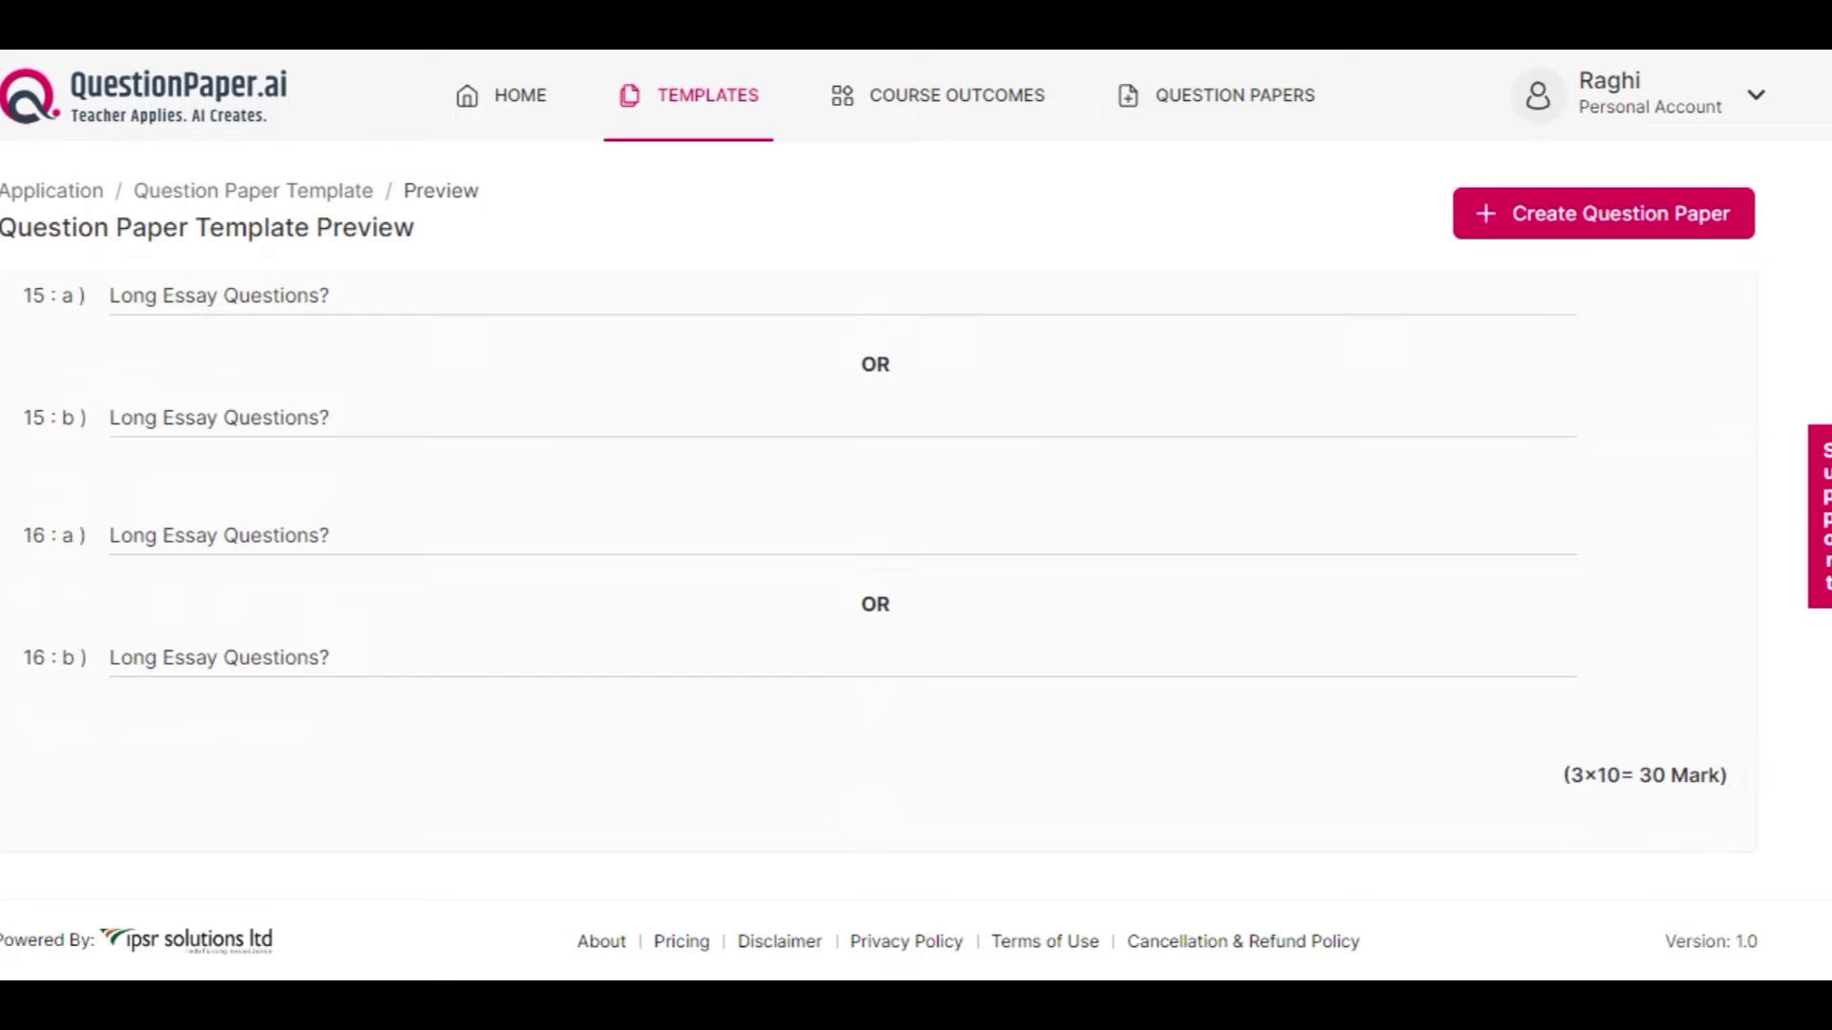
scroll(878, 611, up, 20)
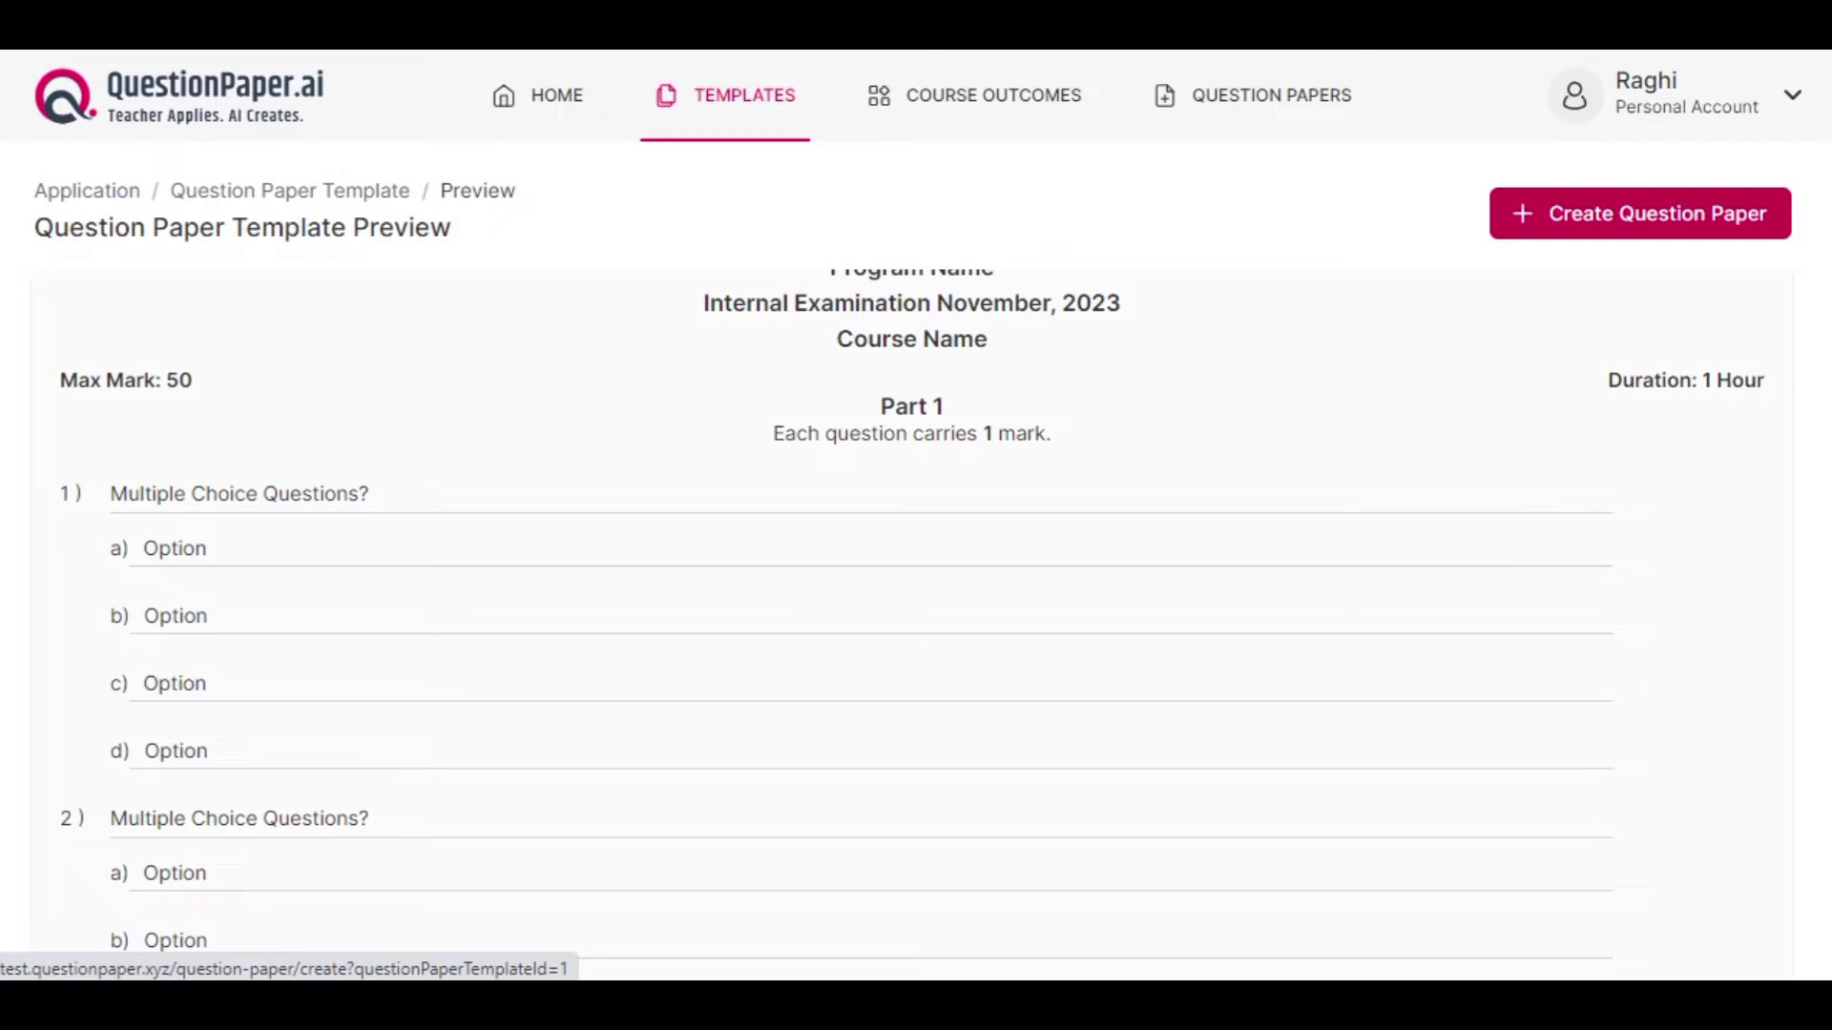
click(1639, 214)
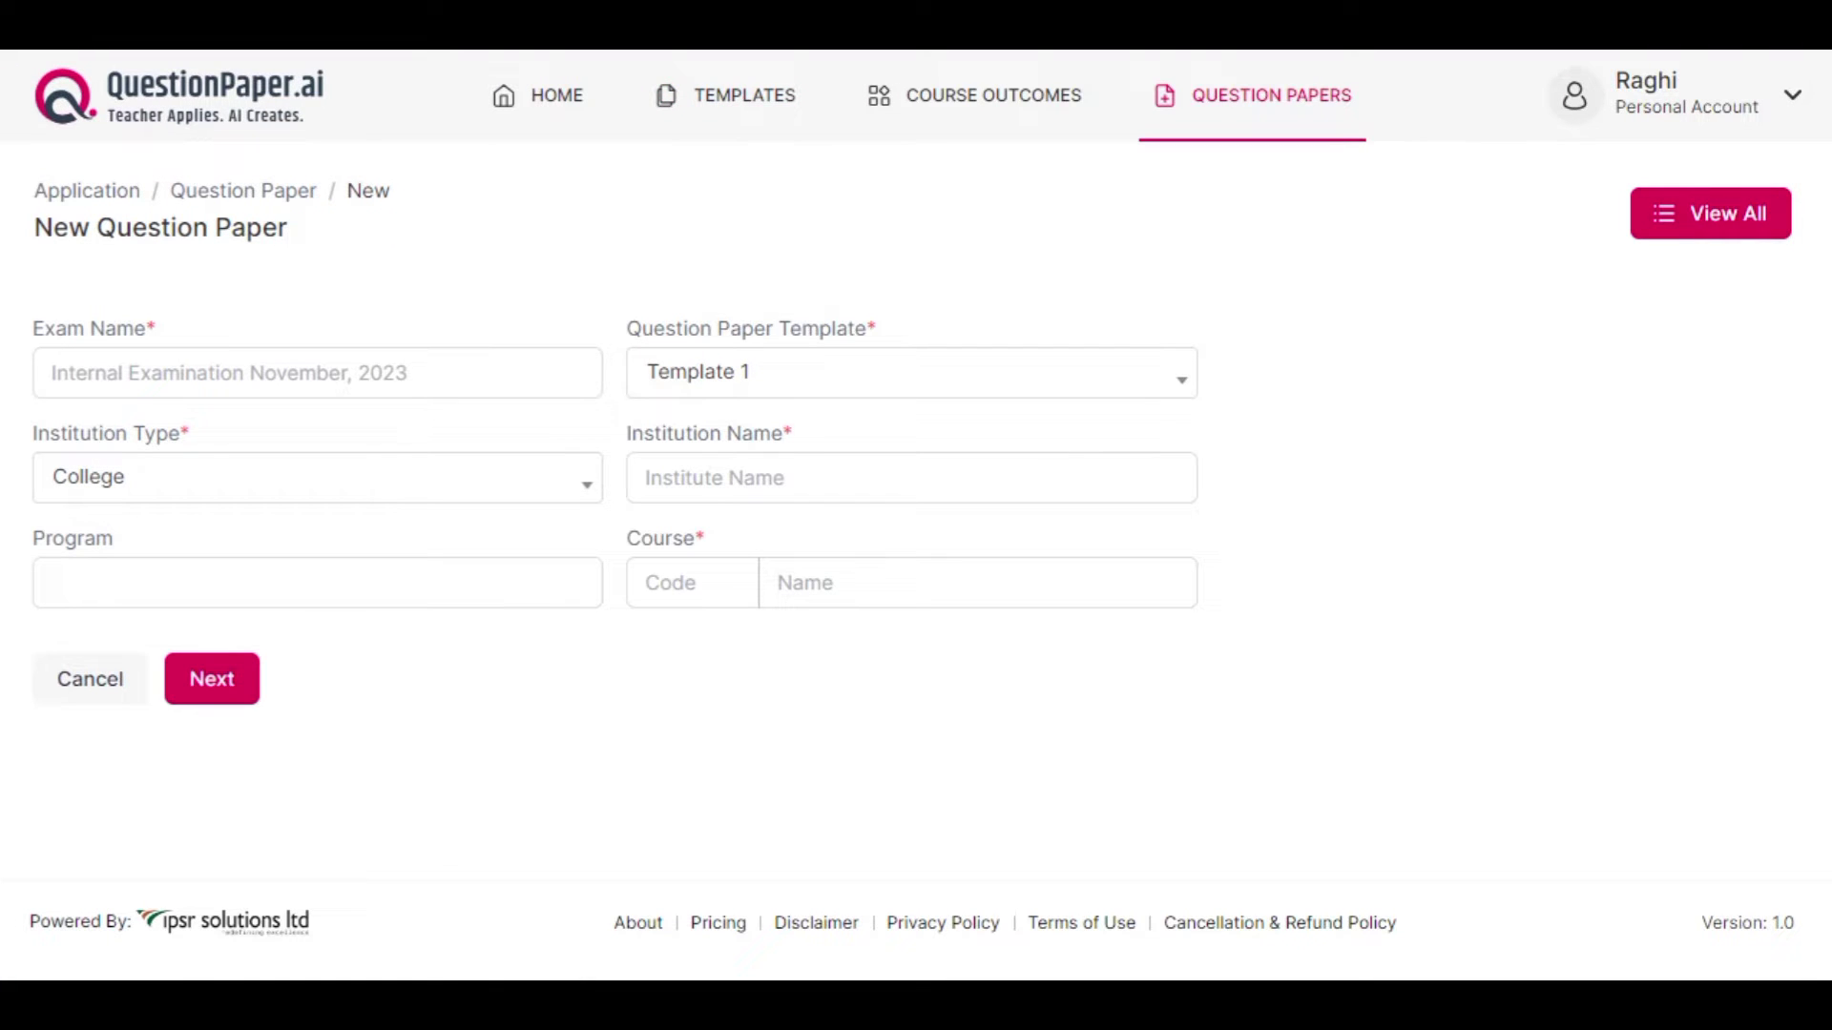
Step: Set the exam name to Model Examination and the institution name to ABC College of Arts and Science
click(316, 373)
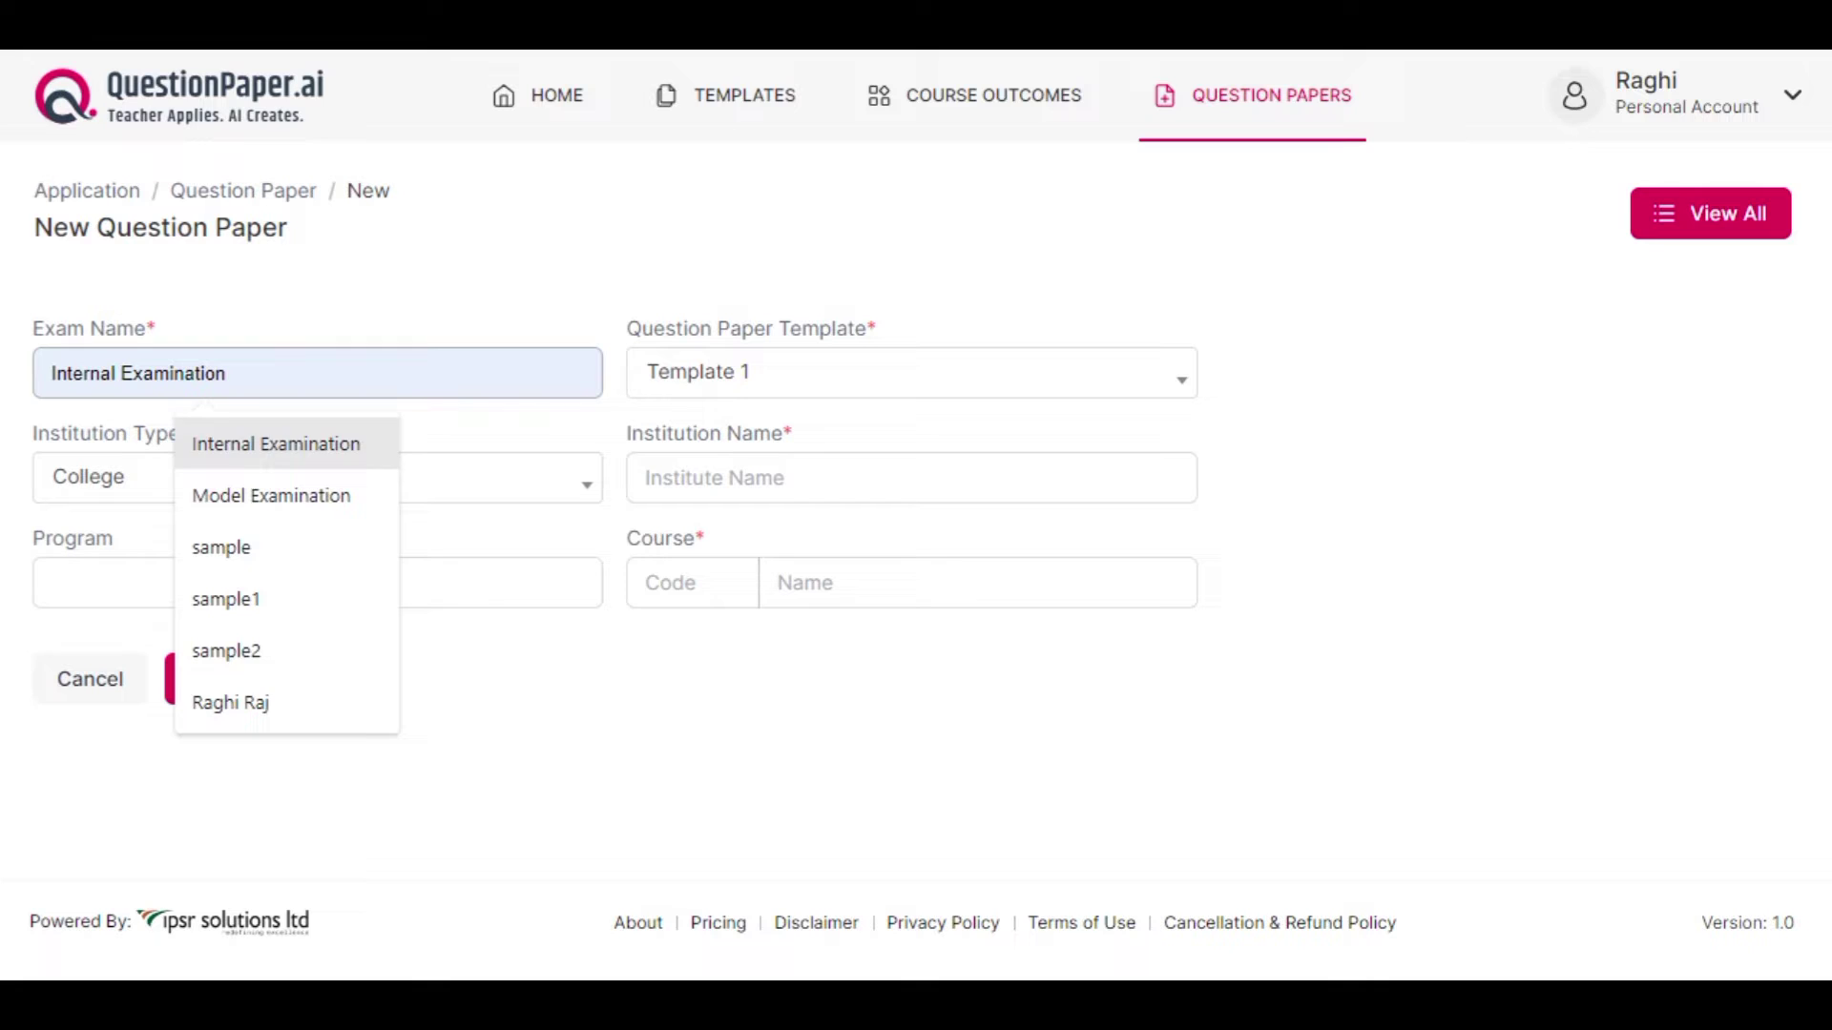
click(271, 496)
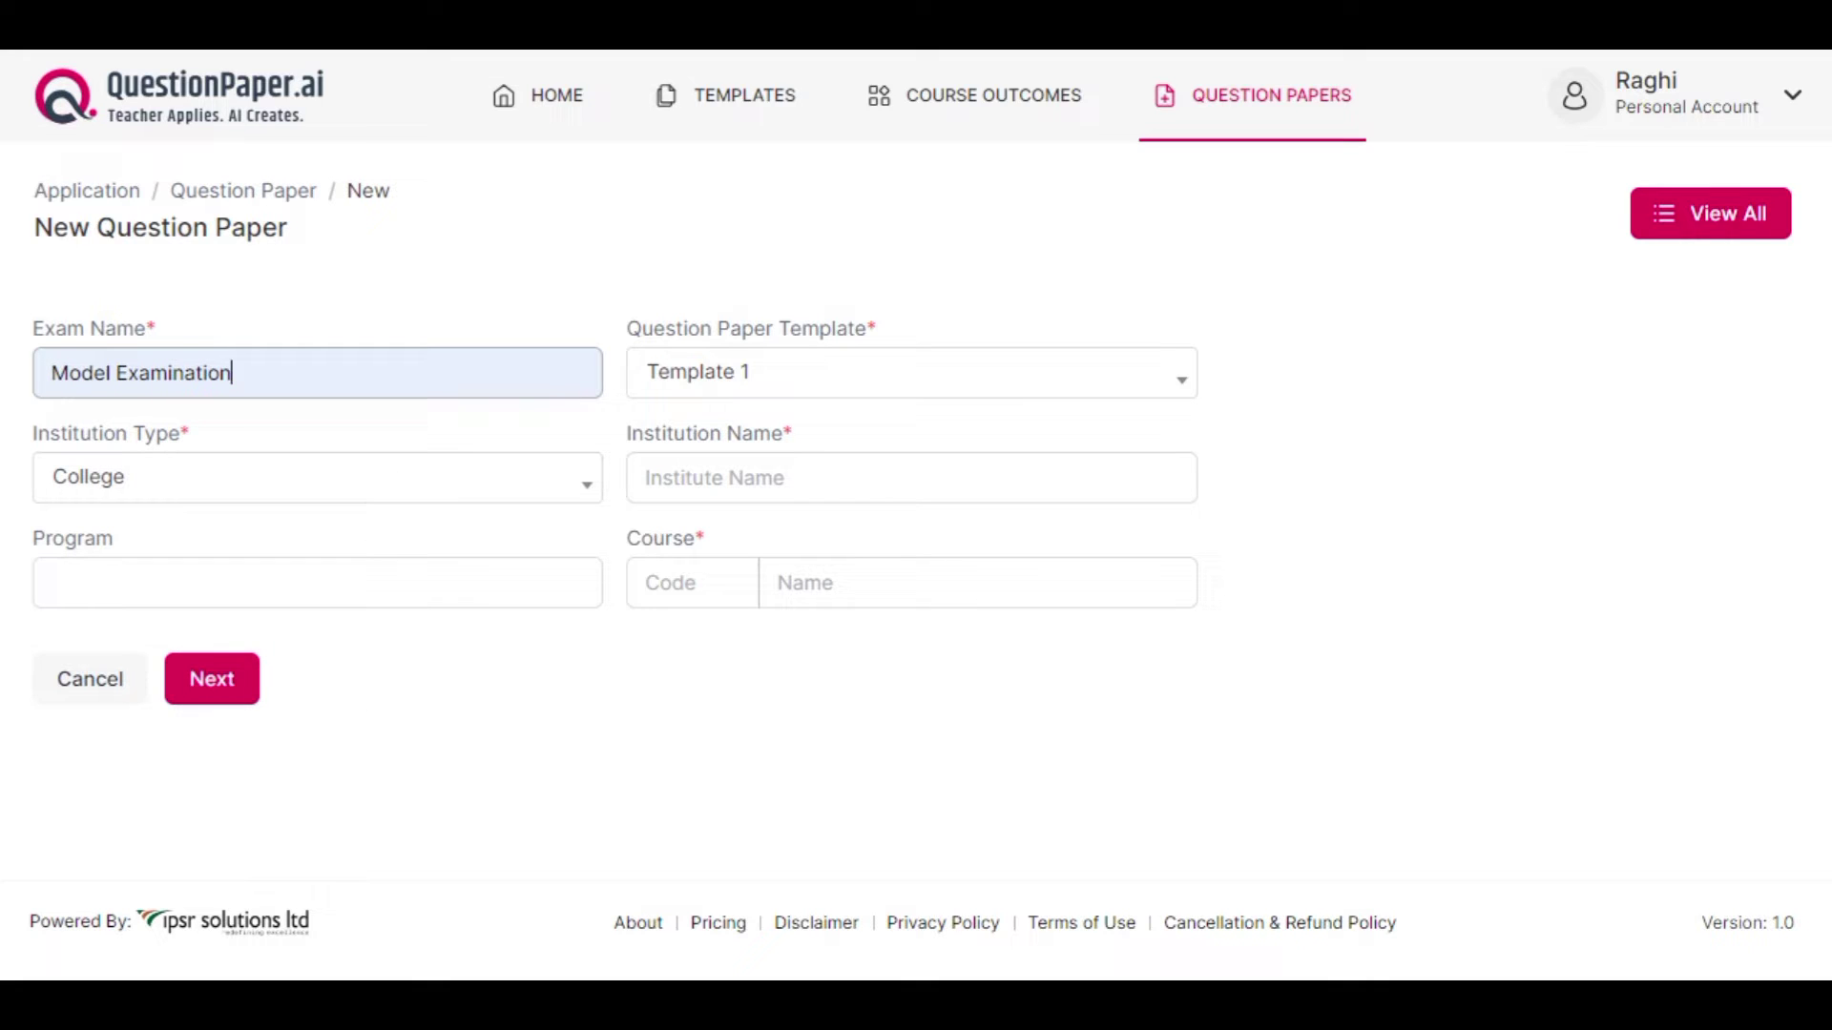
click(801, 478)
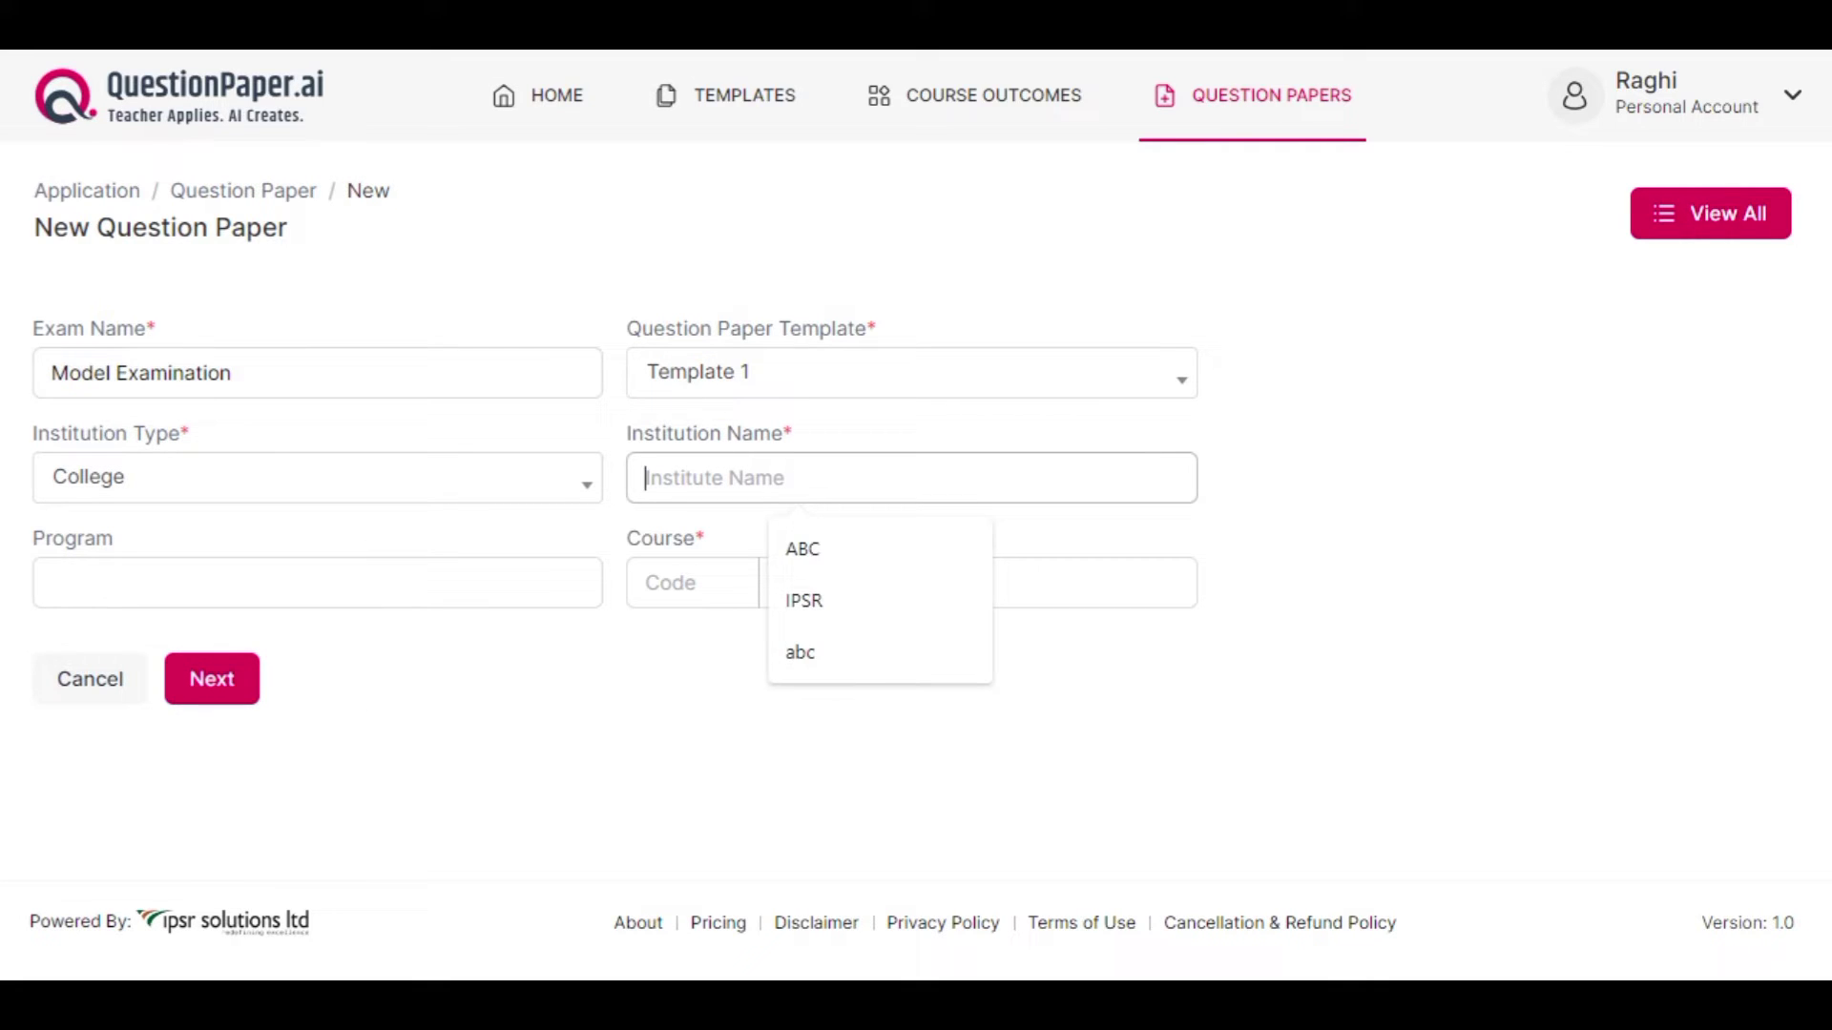
text(A)
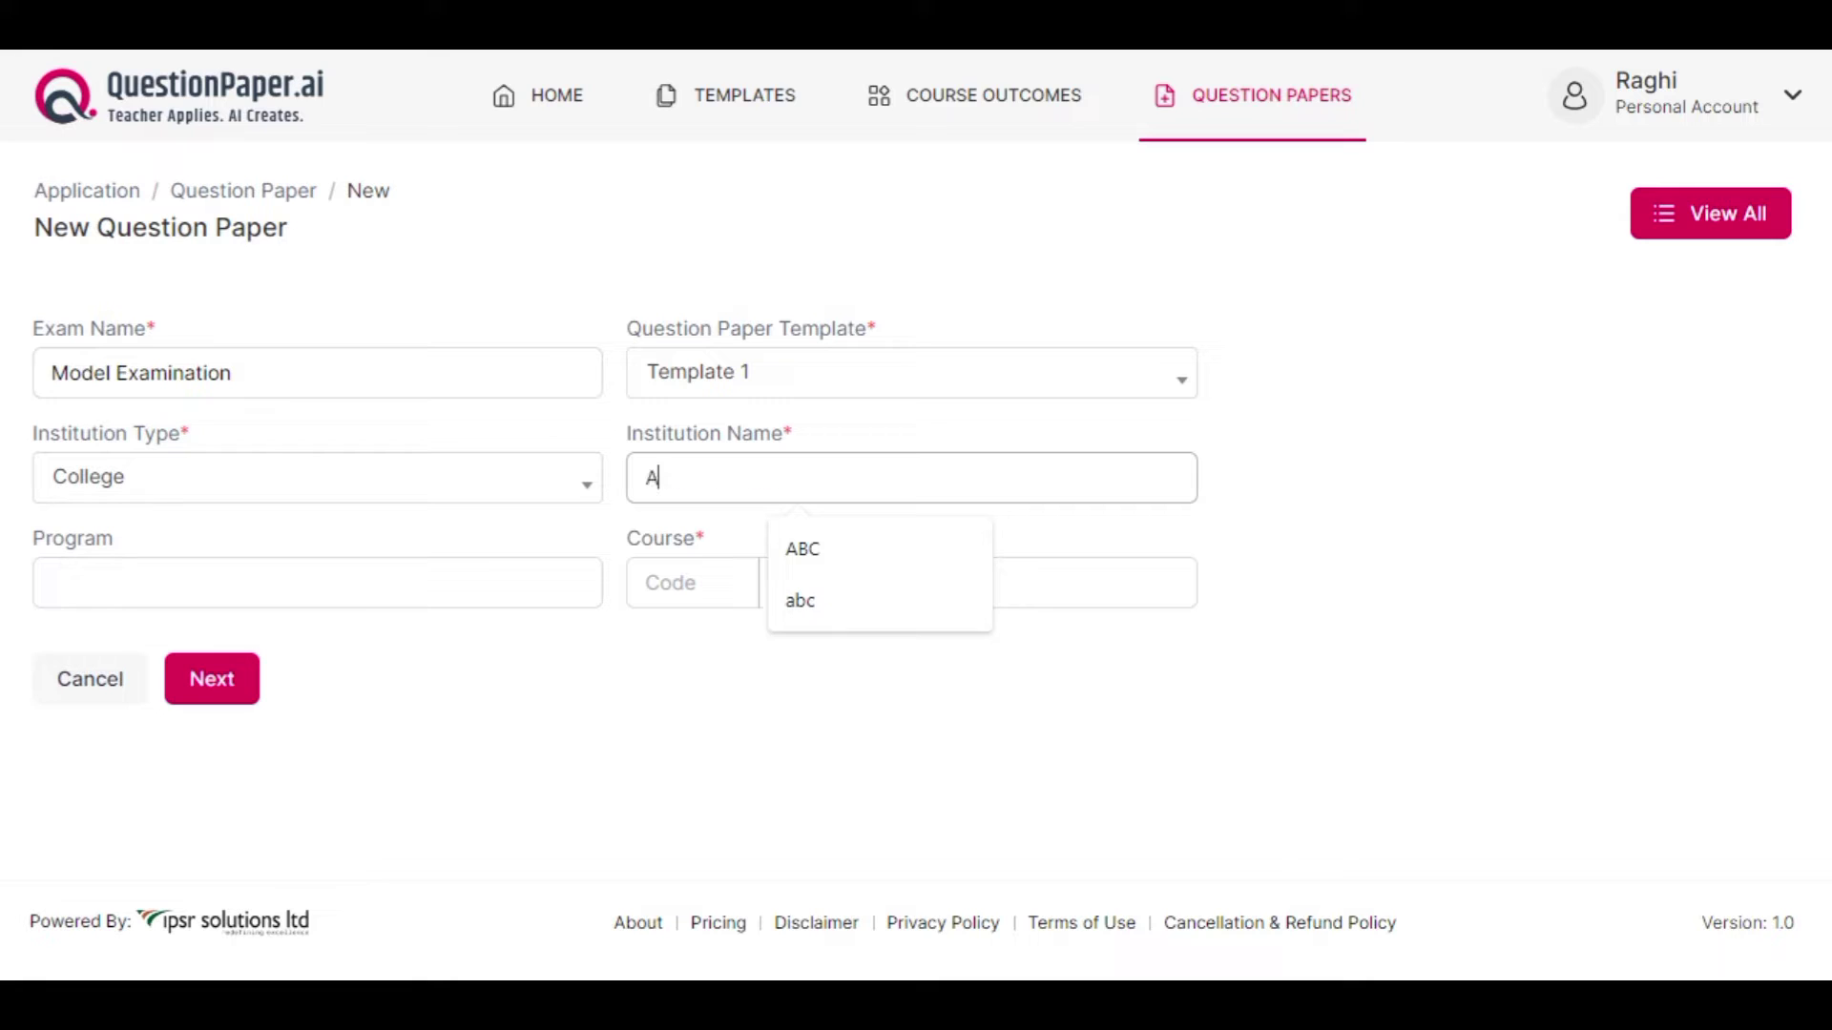
text(BC Colle)
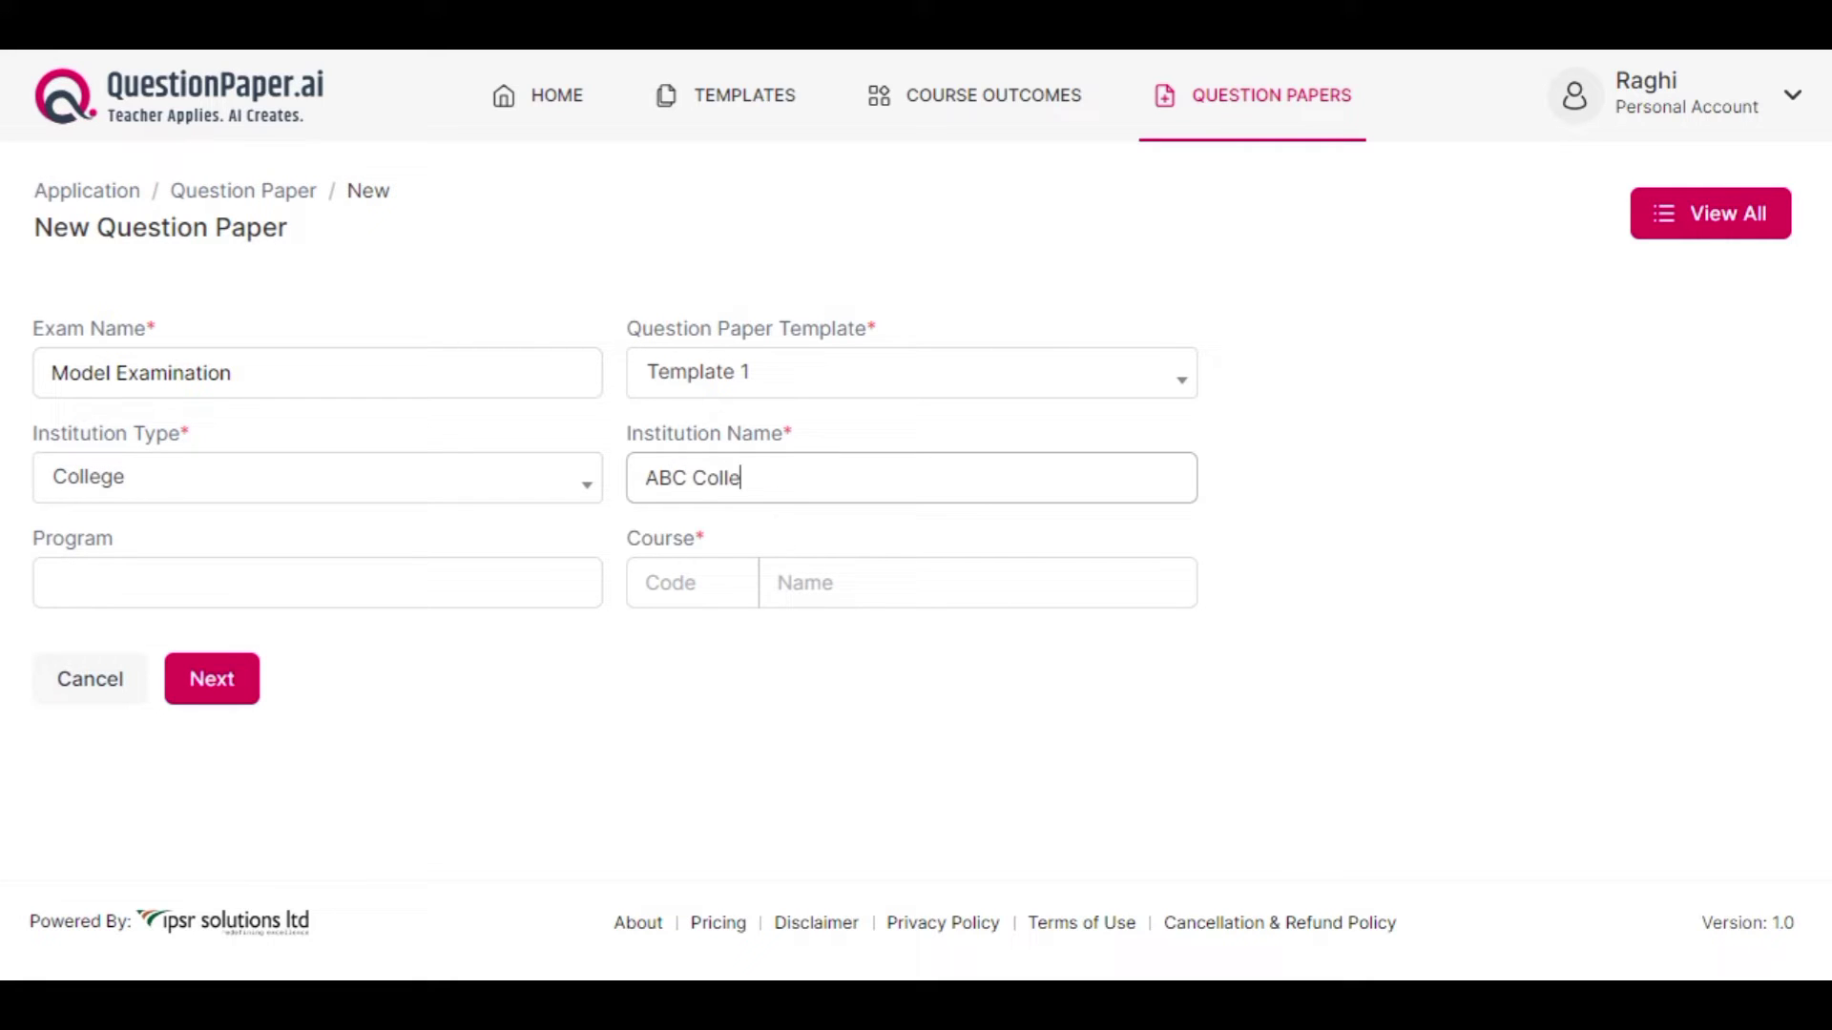
text(ge of Arts and Science)
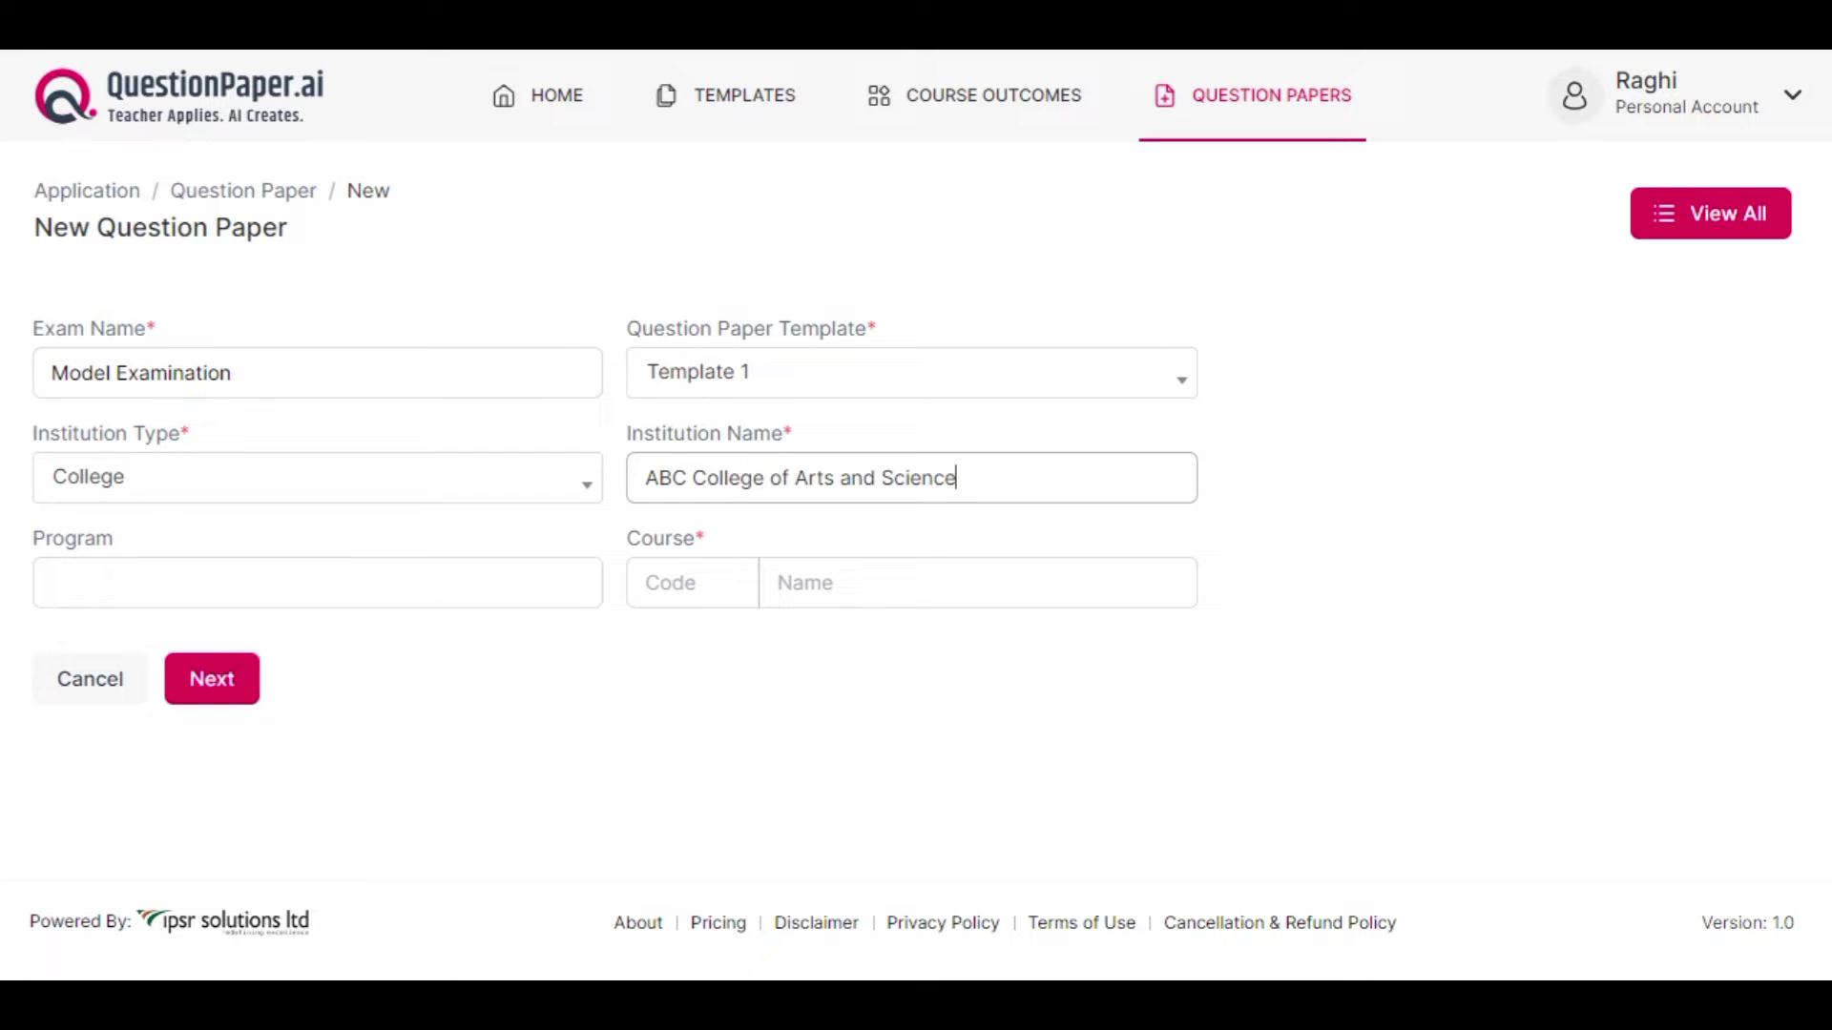
Step: Set the program to MCA and the course name to BRIDGE COURSE IN MATHEMATICS, and proceed to the generation settings
click(286, 583)
click(248, 809)
click(978, 583)
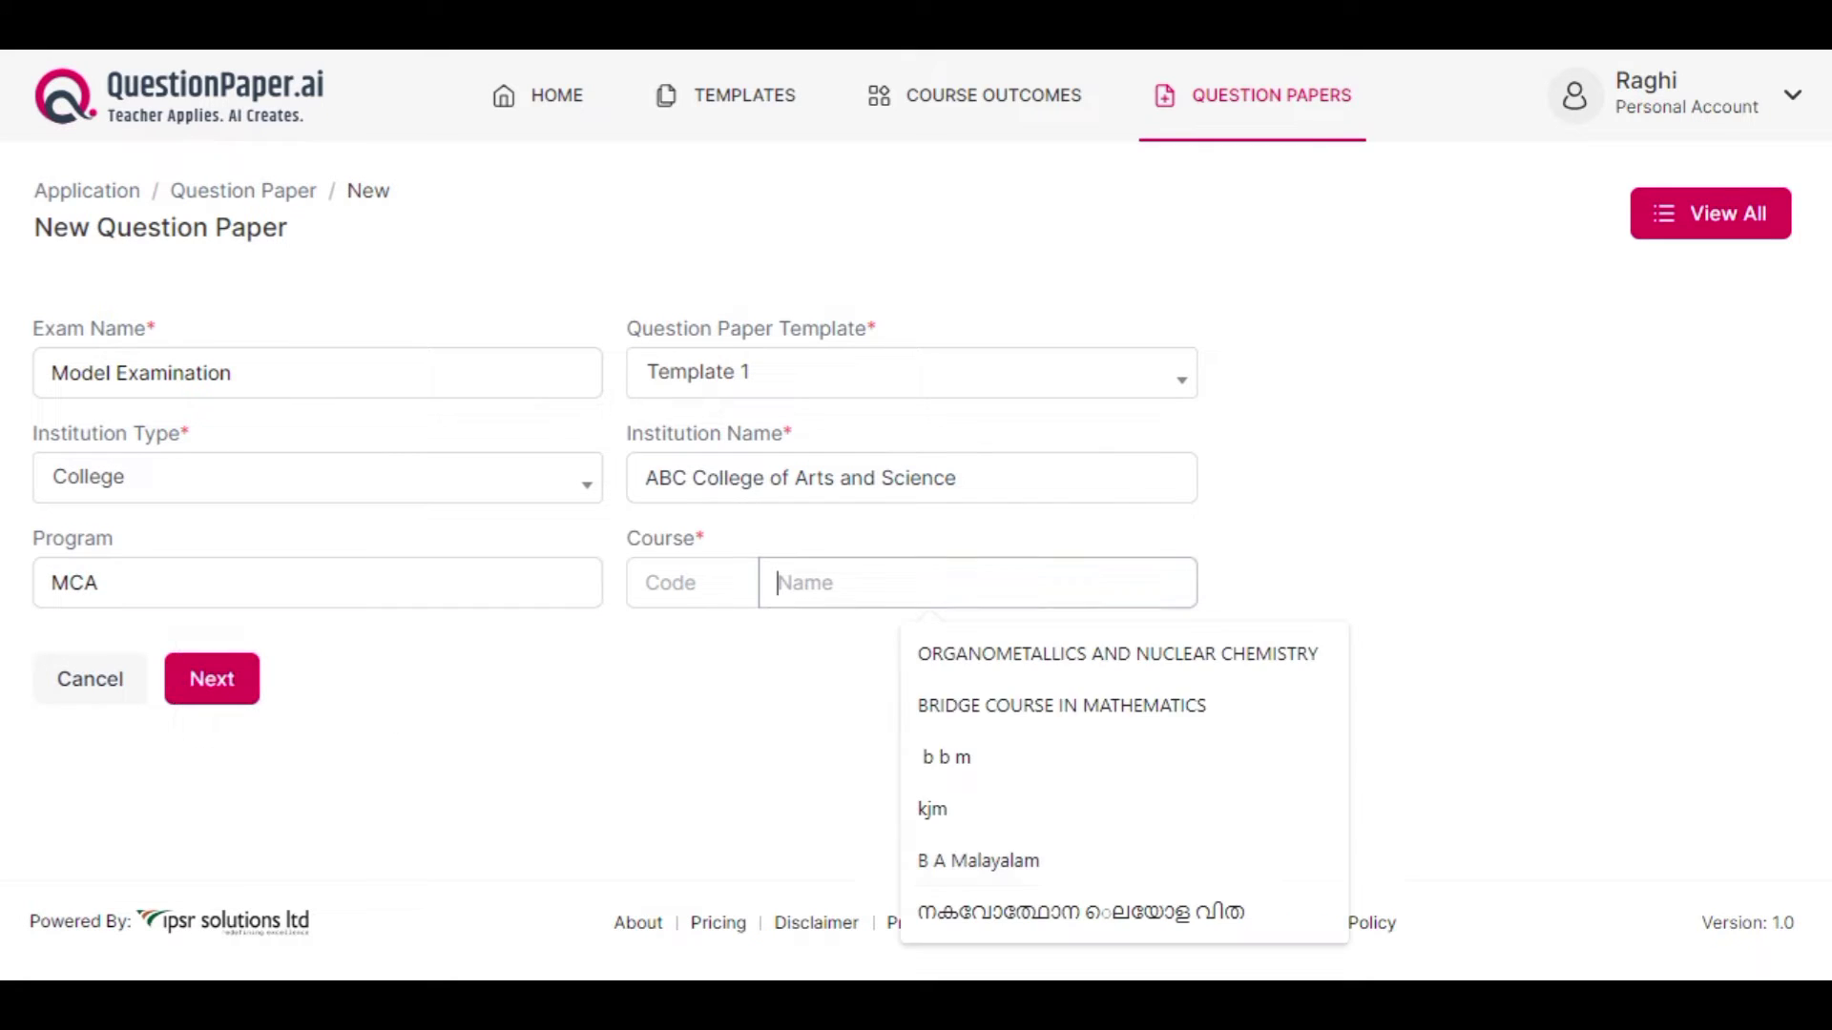
click(1059, 706)
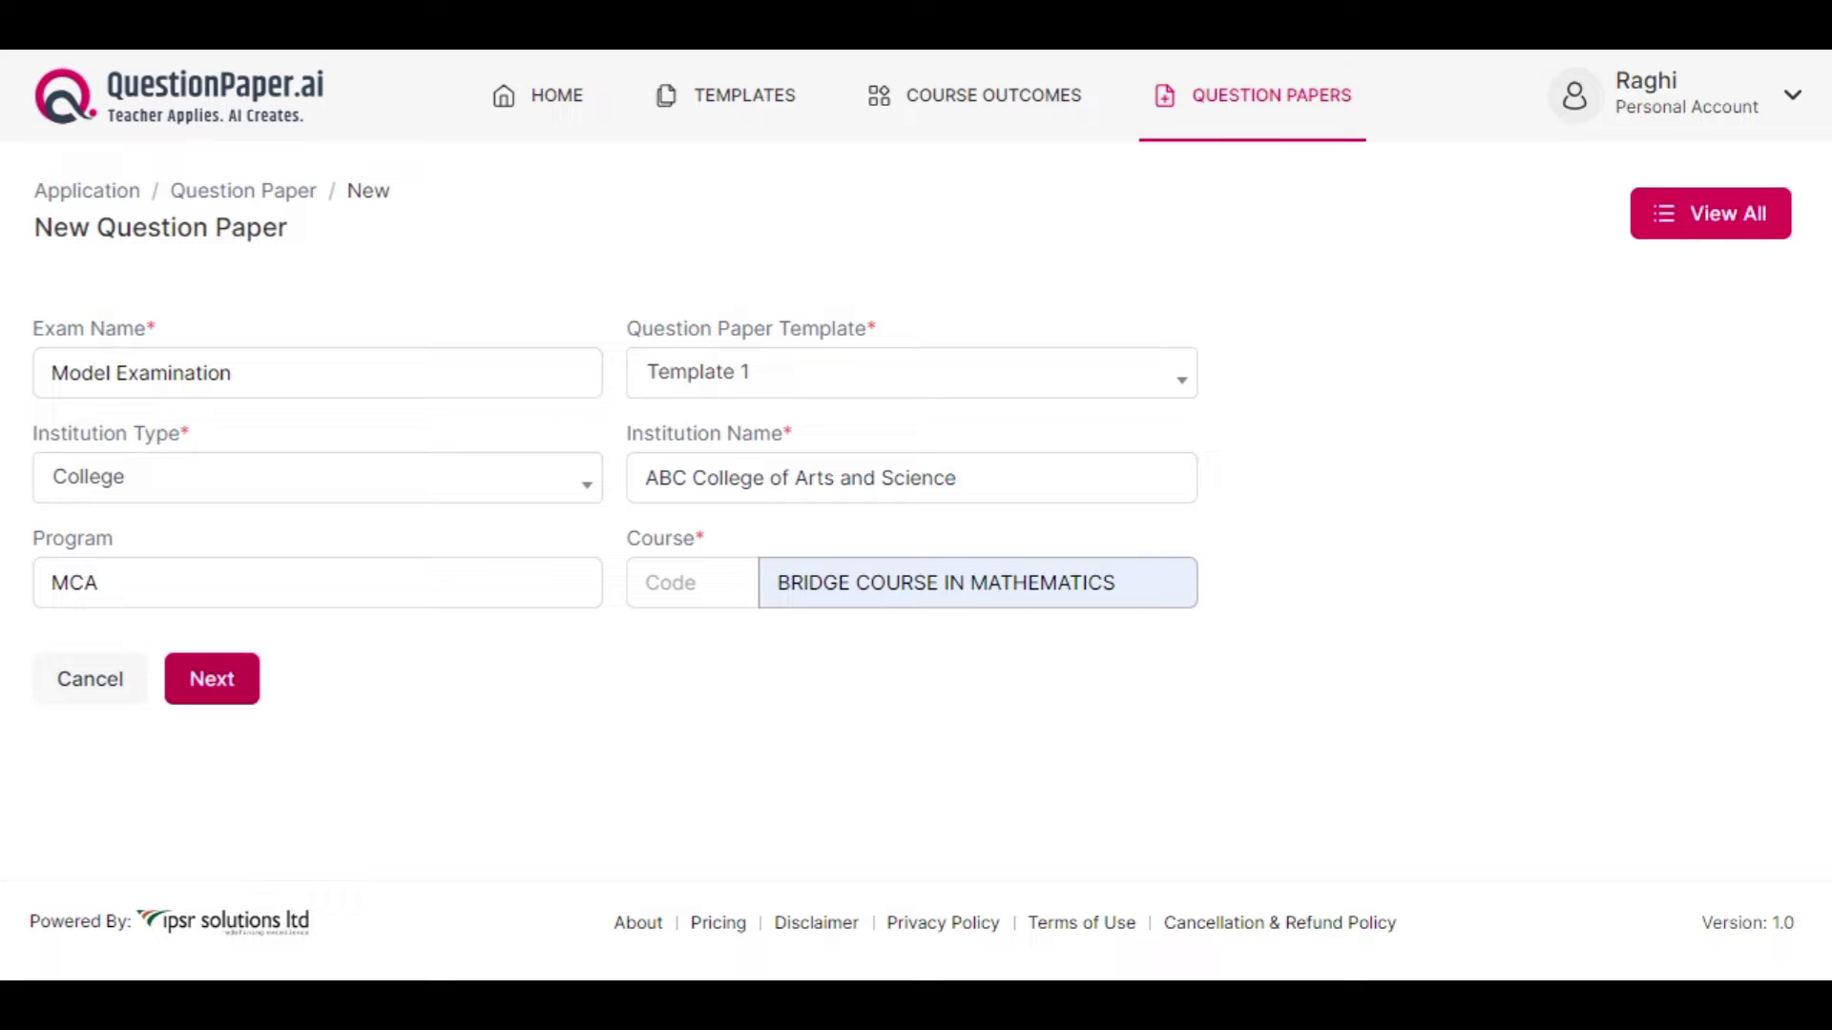
click(212, 678)
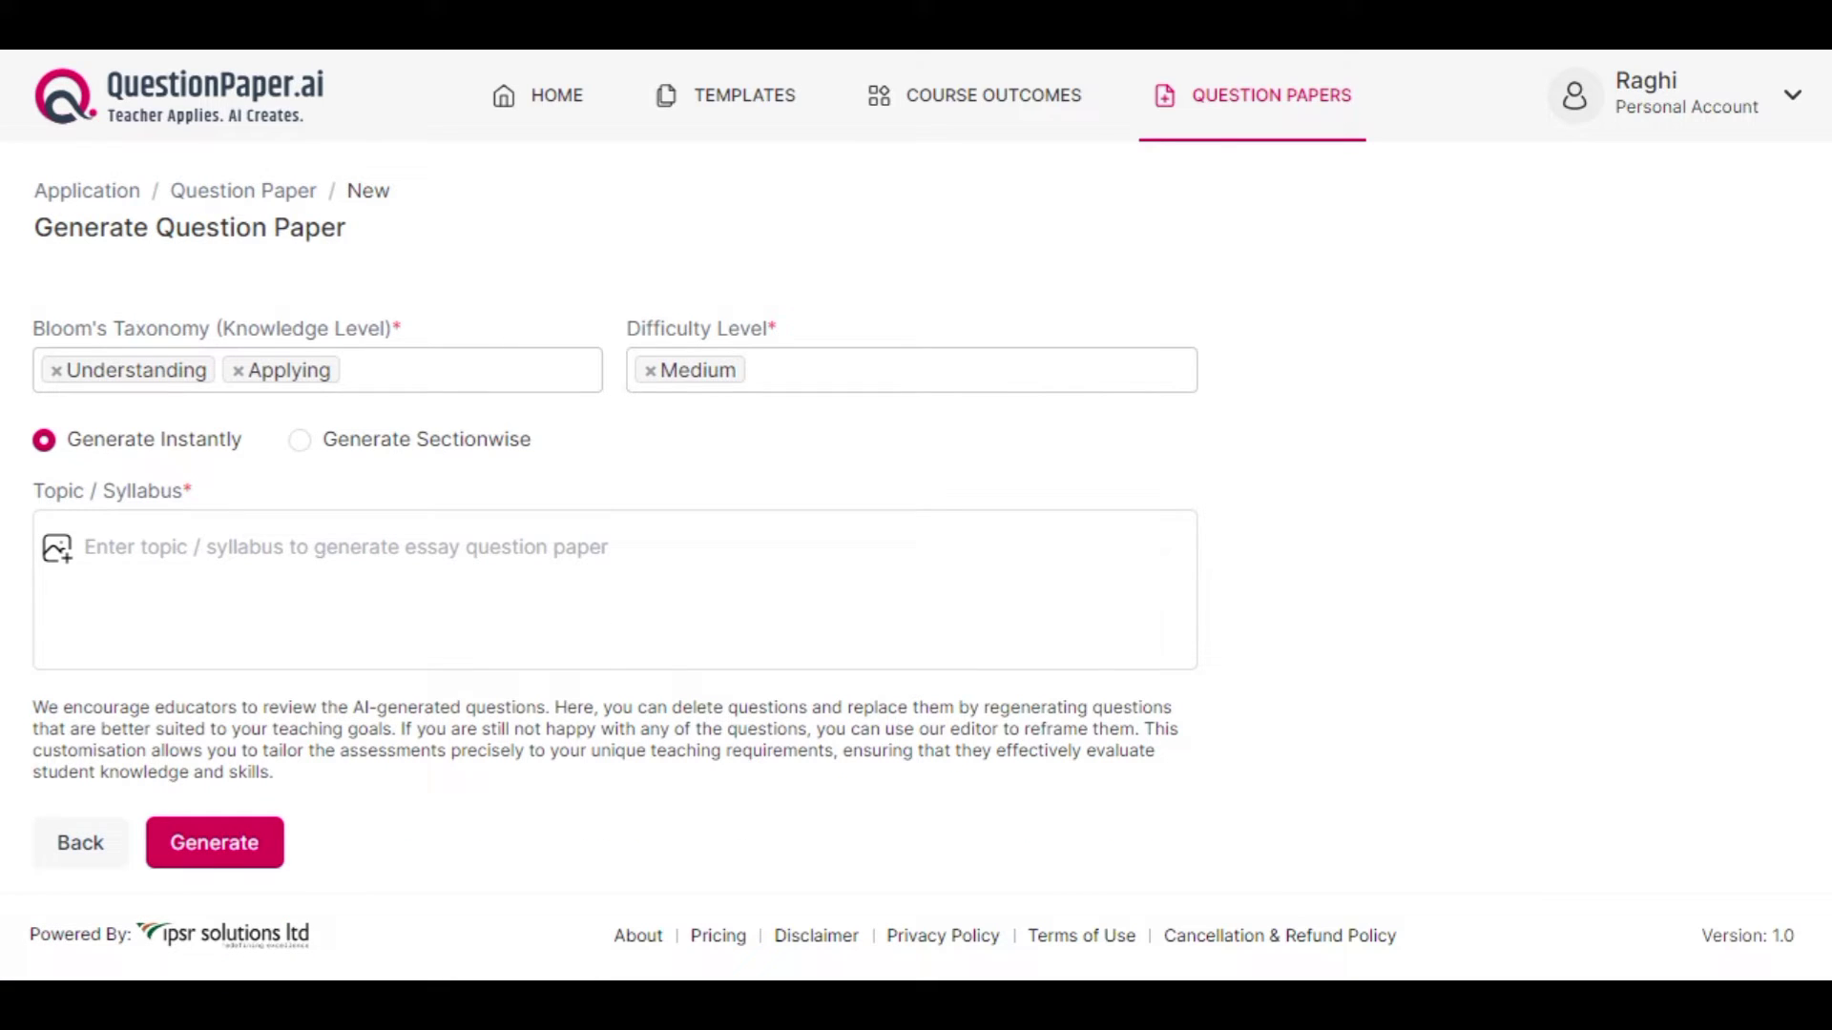
Step: Check the available options for Bloom's Taxonomy knowledge level and difficulty level
click(457, 371)
click(458, 371)
click(911, 370)
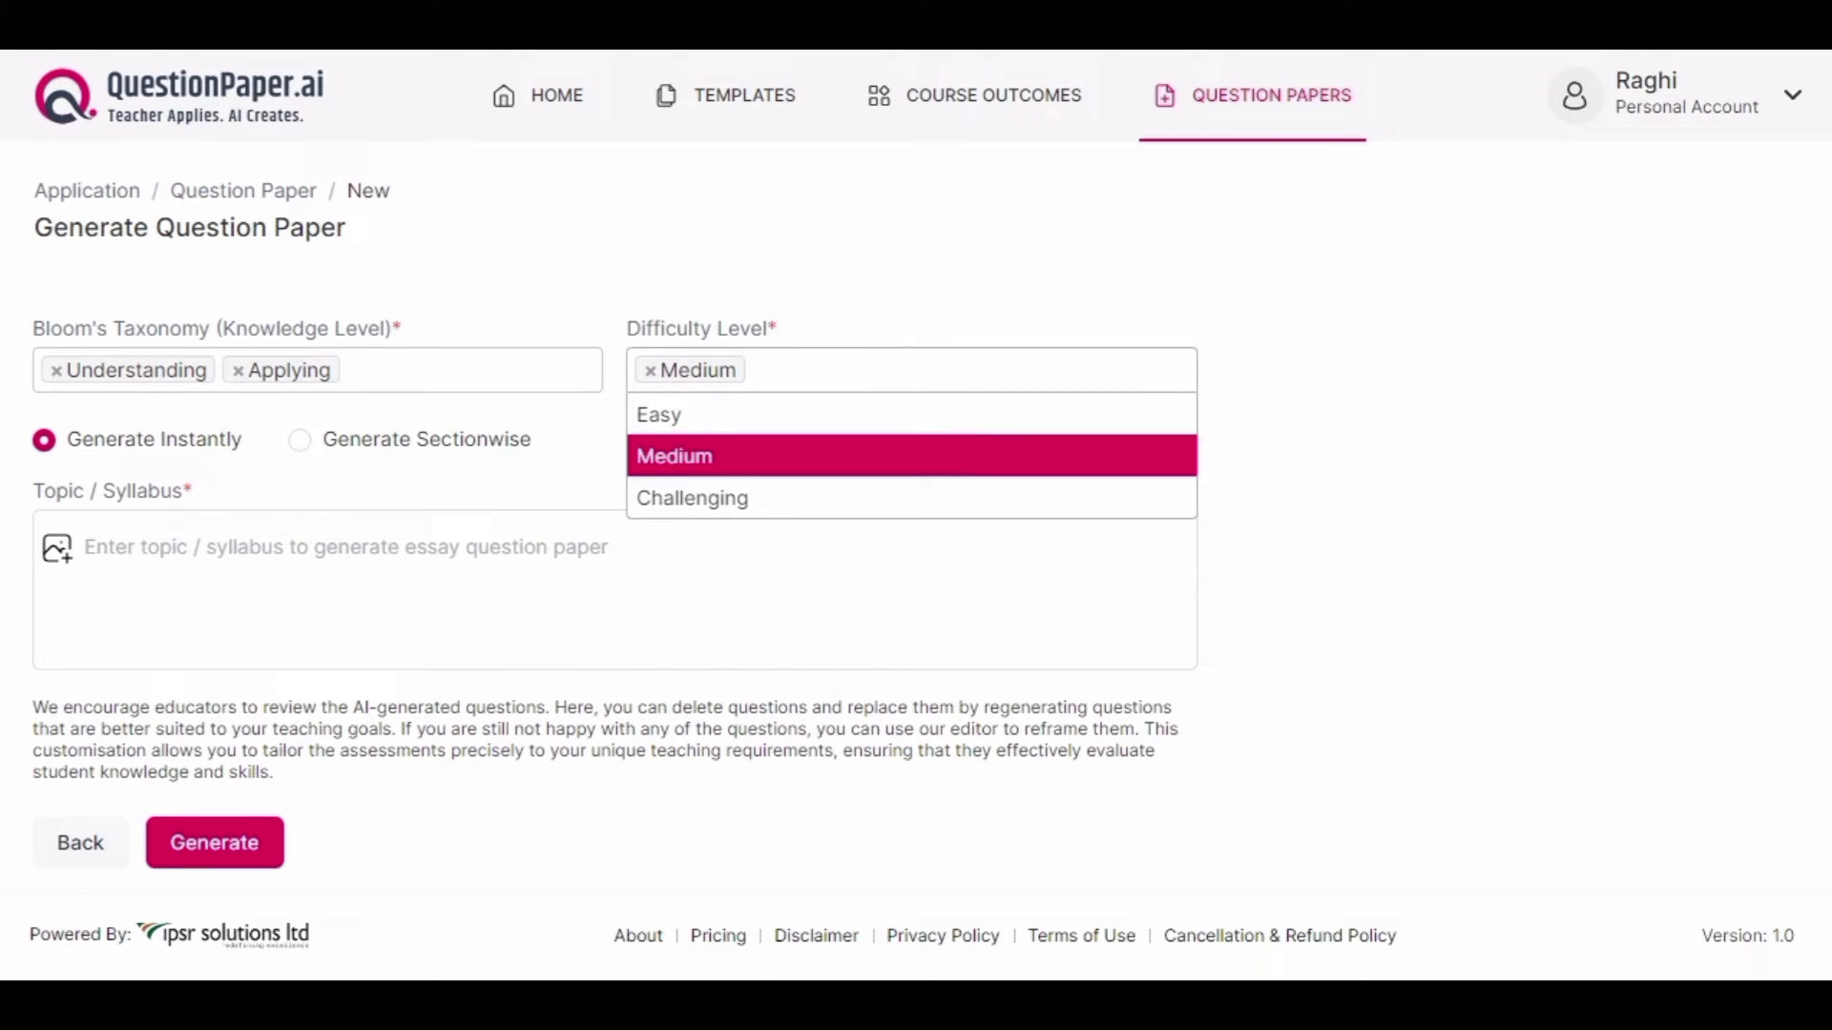
key(Escape)
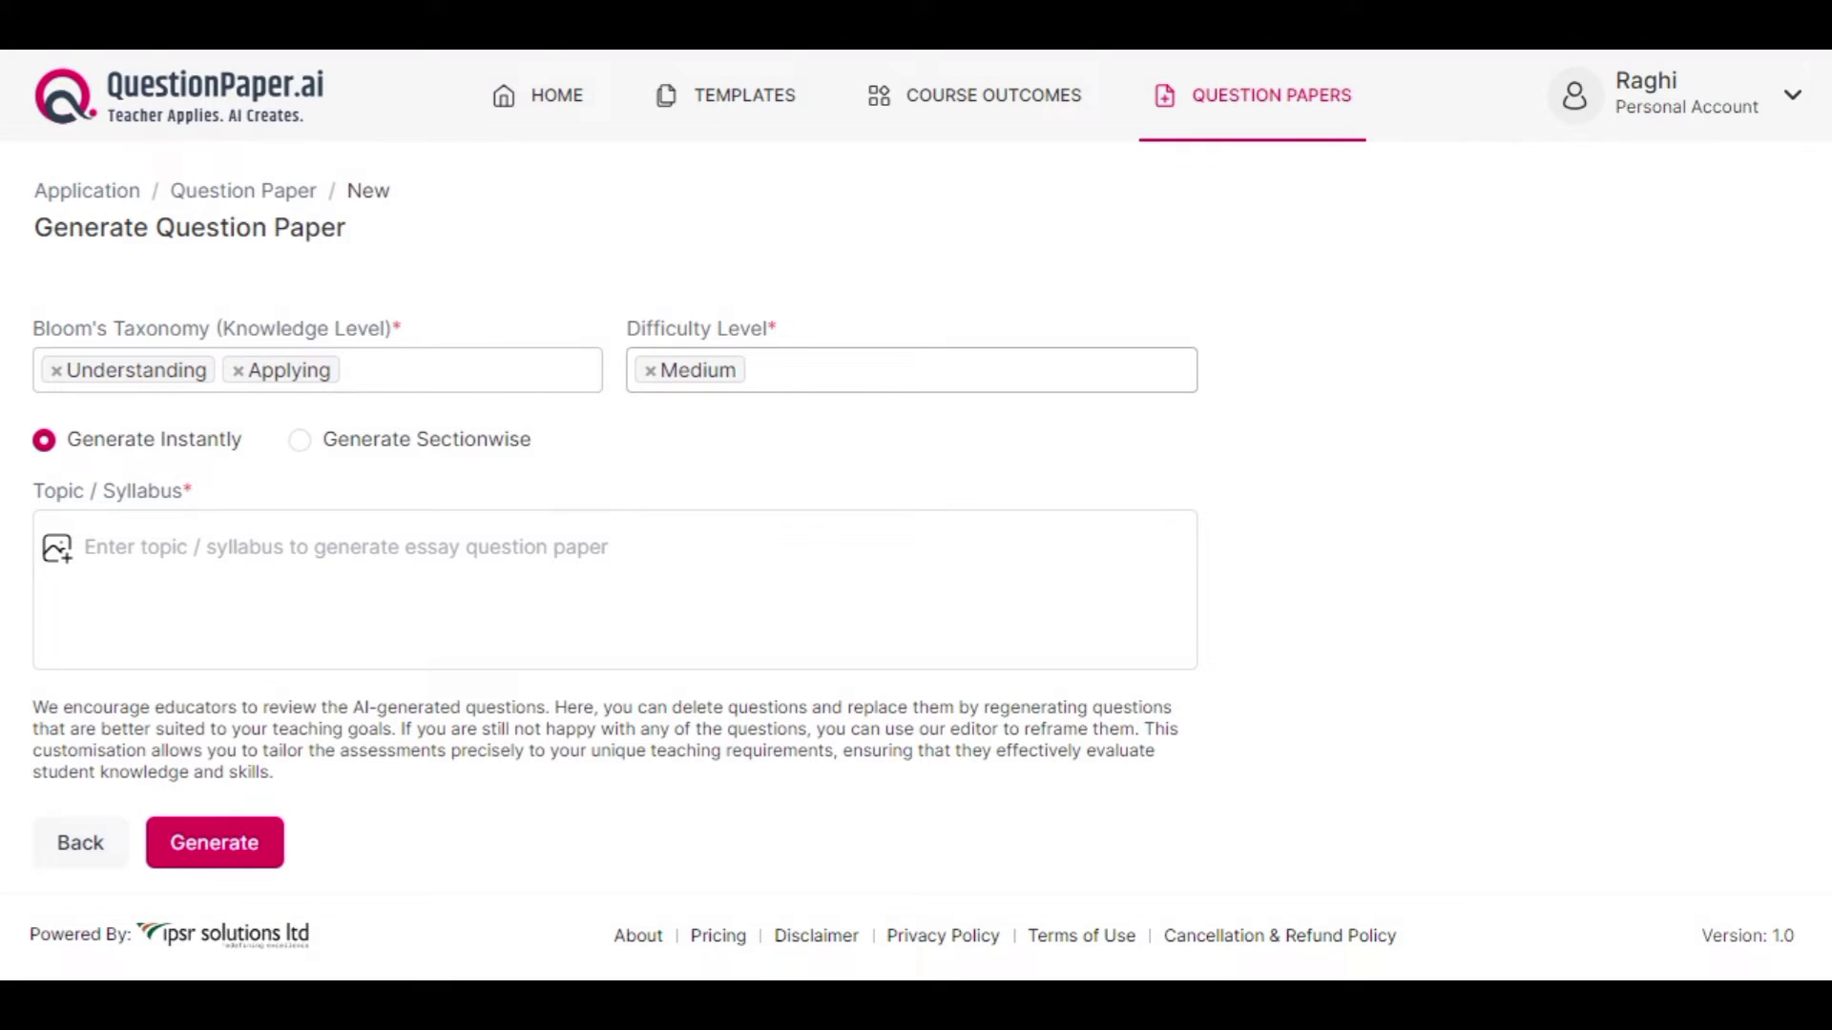
key(Return)
Step: Paste the copied mathematics syllabus, ending with Module 5: Probability and Statistics, as the topic and generate the question paper instantly
click(346, 548)
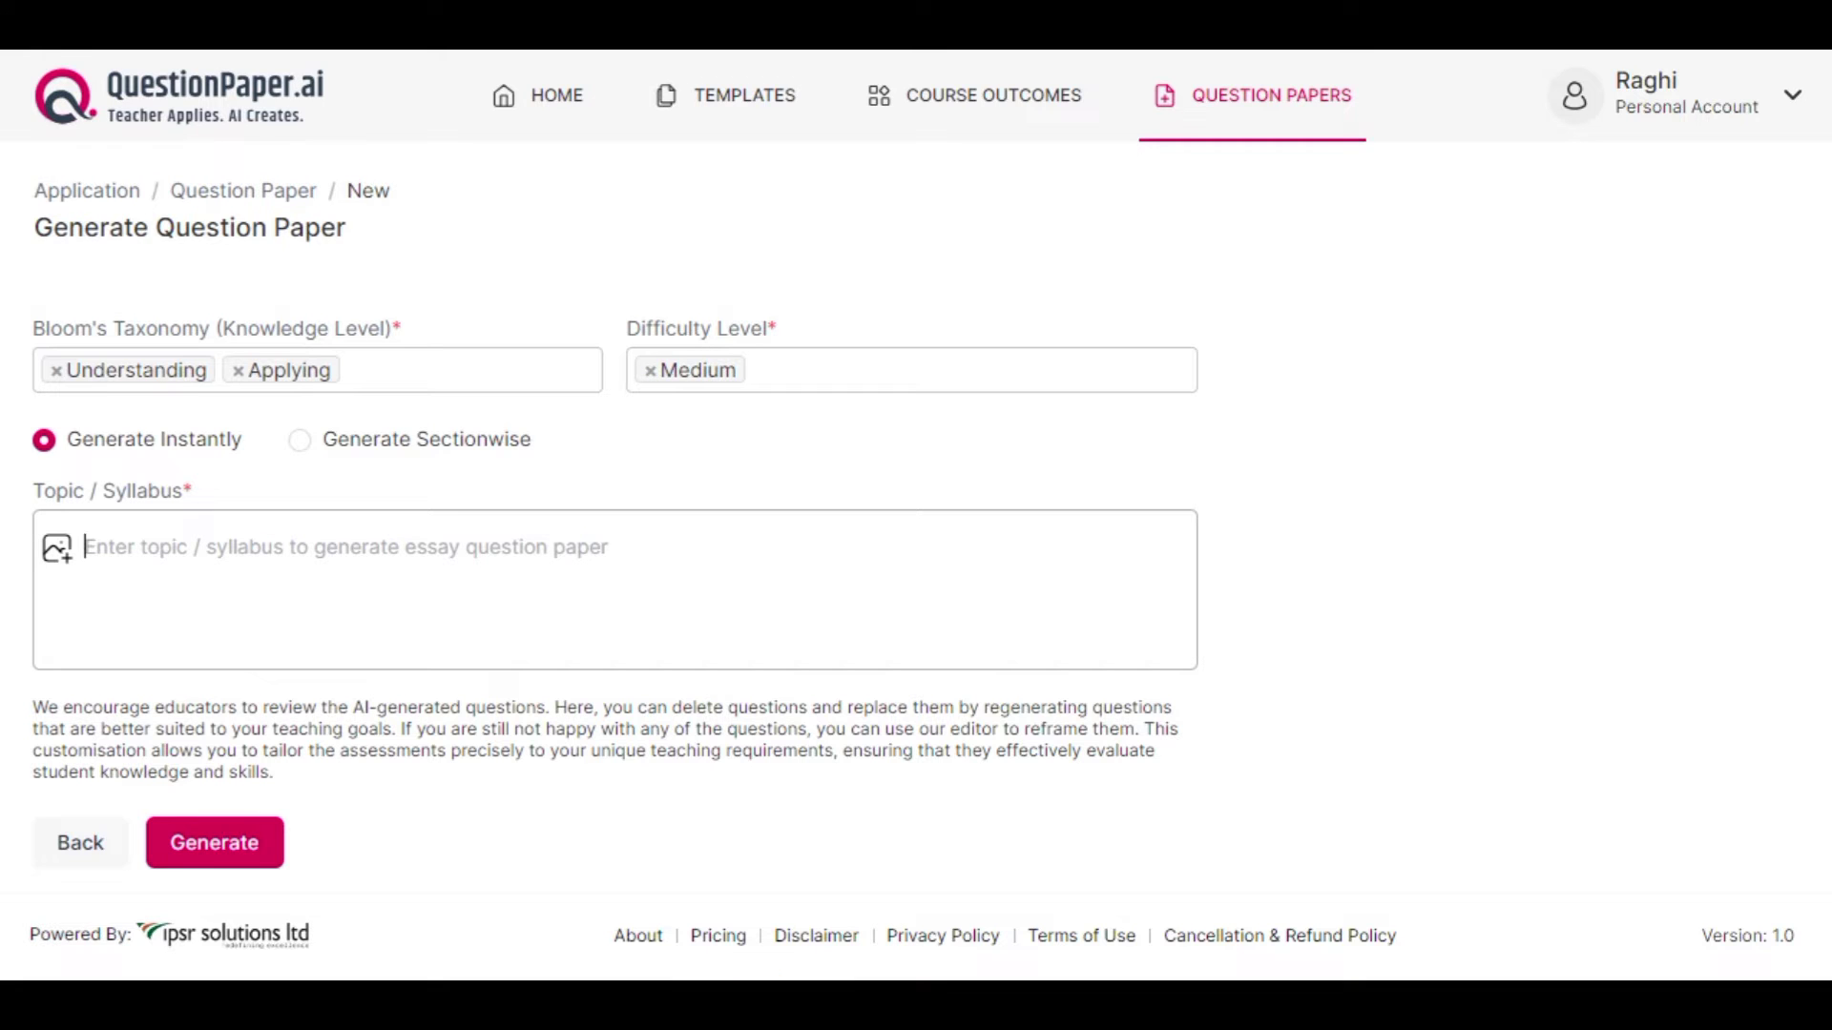
key(ctrl+v)
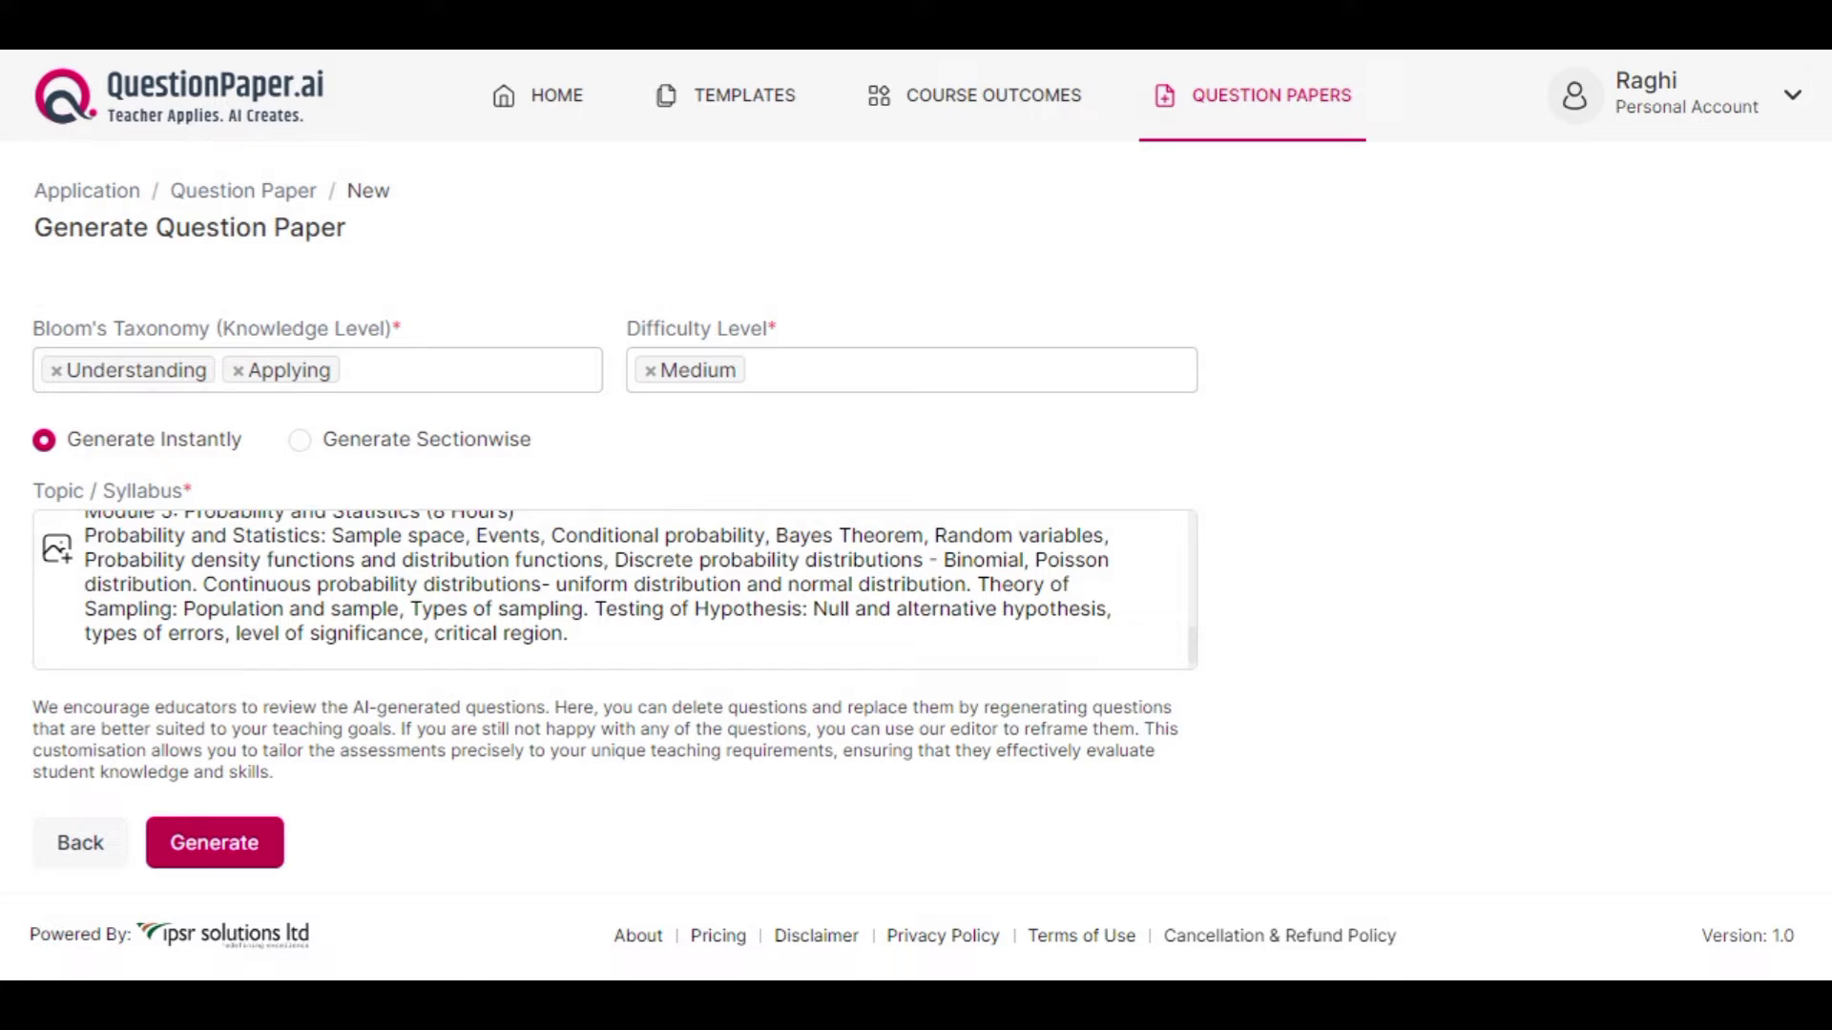
click(214, 843)
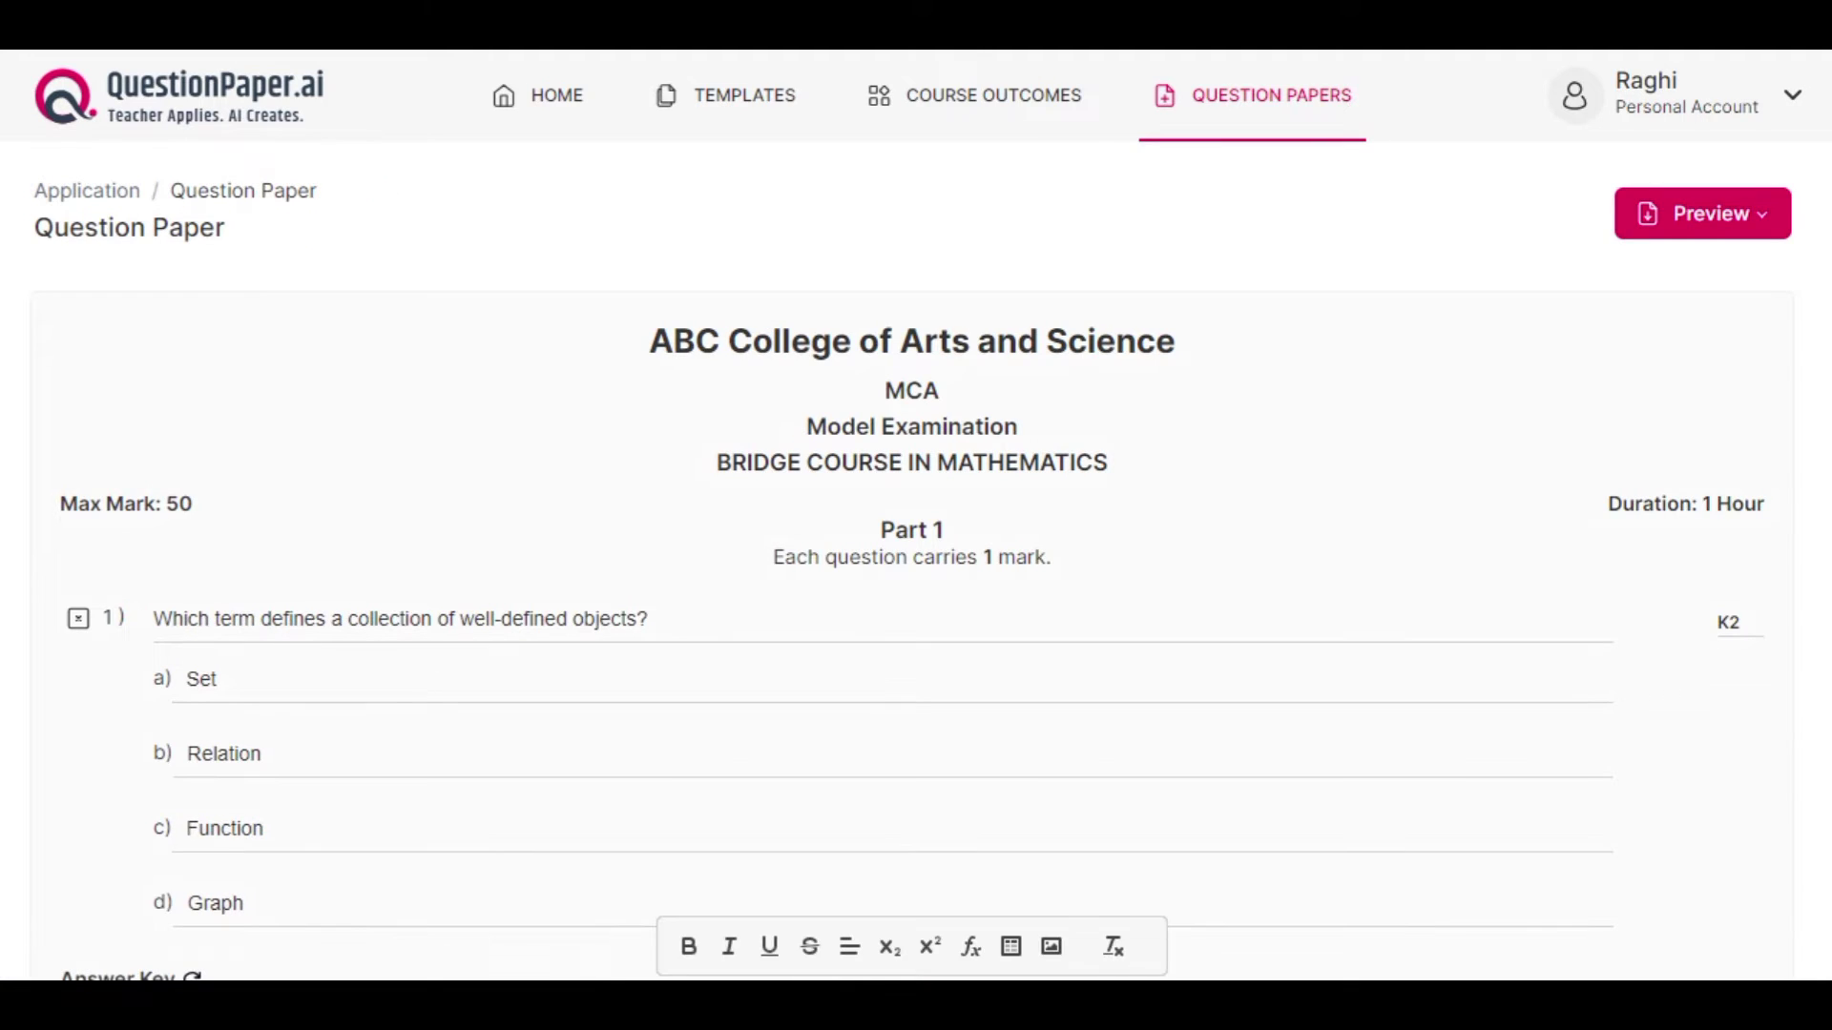
Step: Review the questions and answer keys in all three parts of the generated question paper
scroll(915, 629, down, 10)
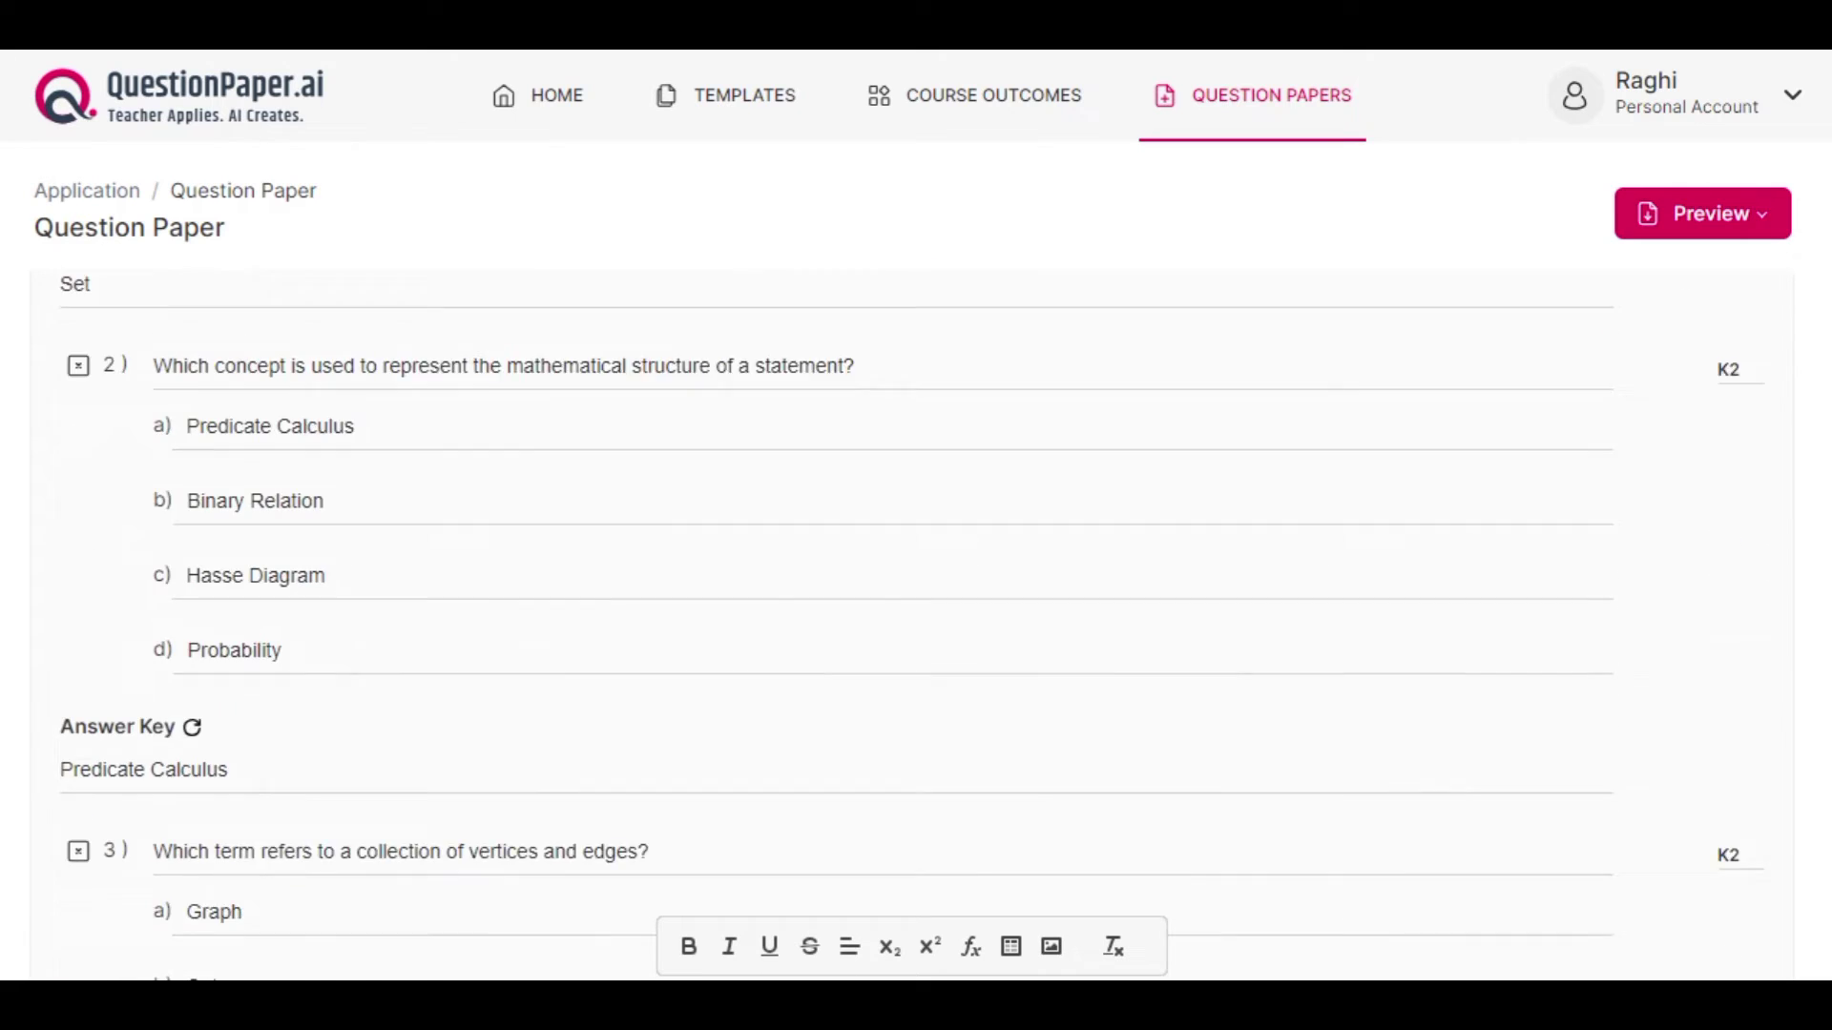
scroll(916, 630, down, 2)
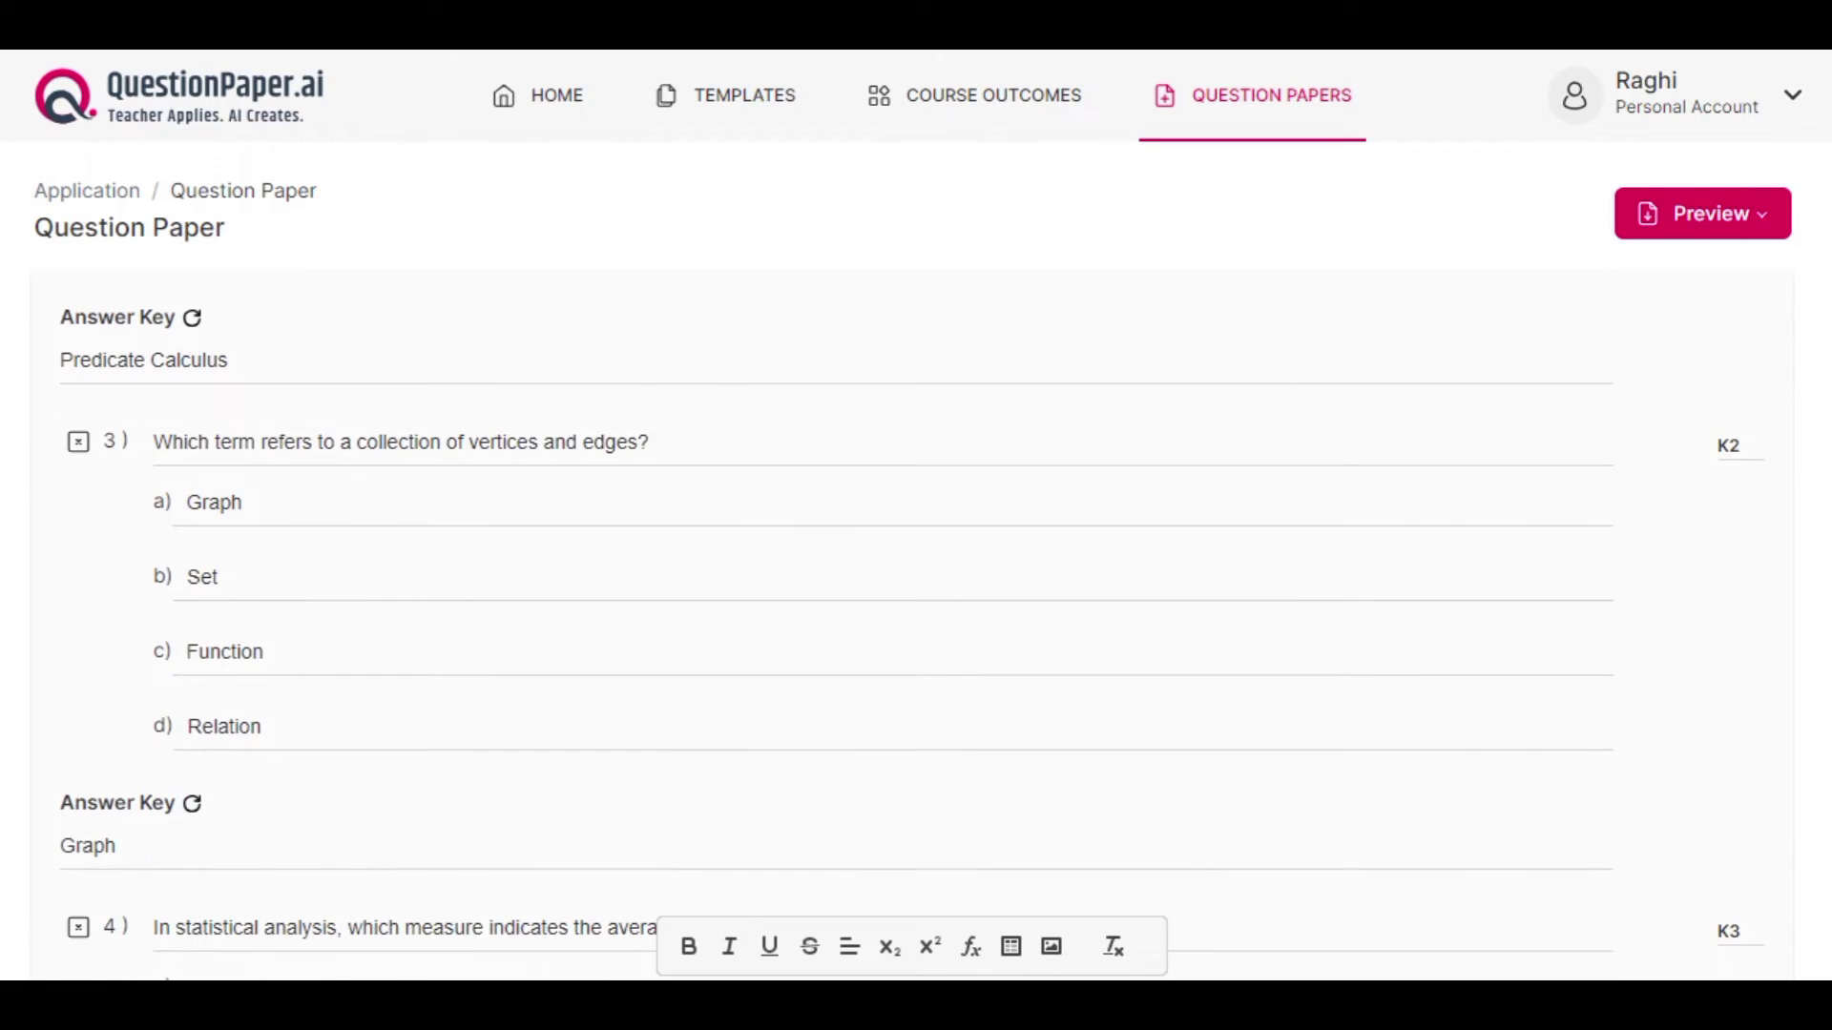
scroll(916, 630, down, 15)
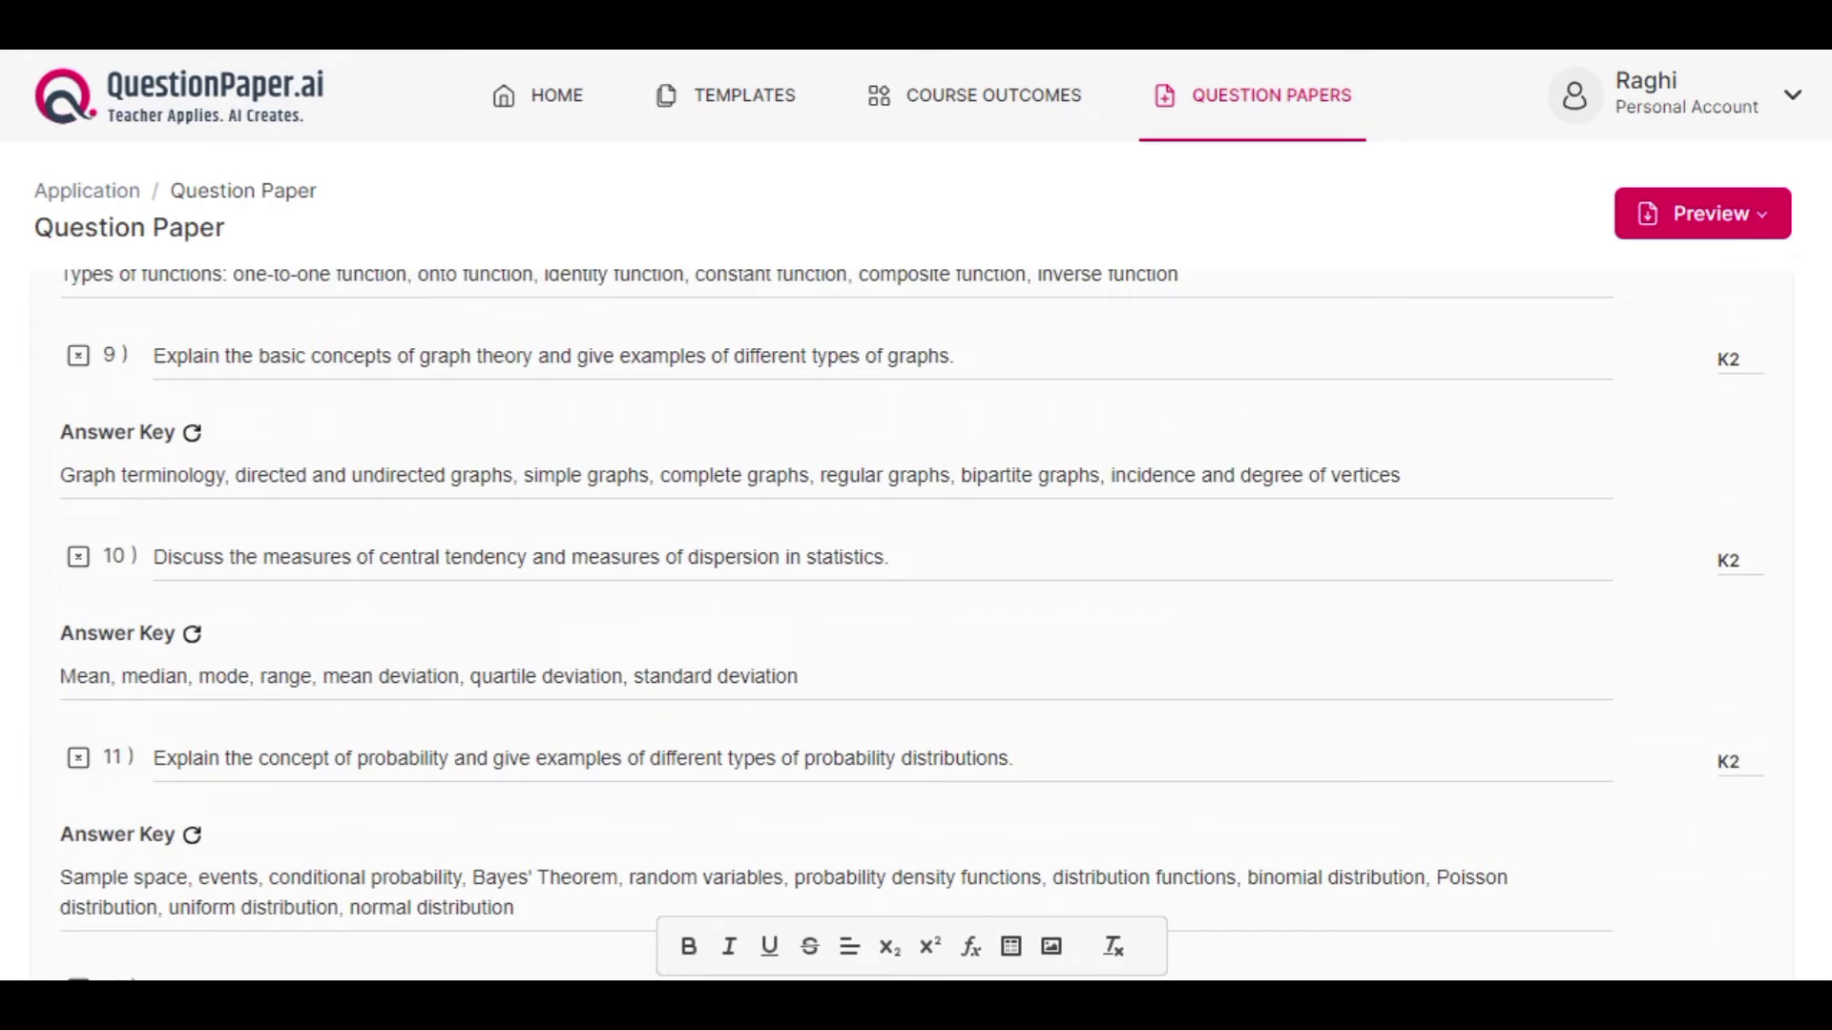
scroll(916, 630, down, 12)
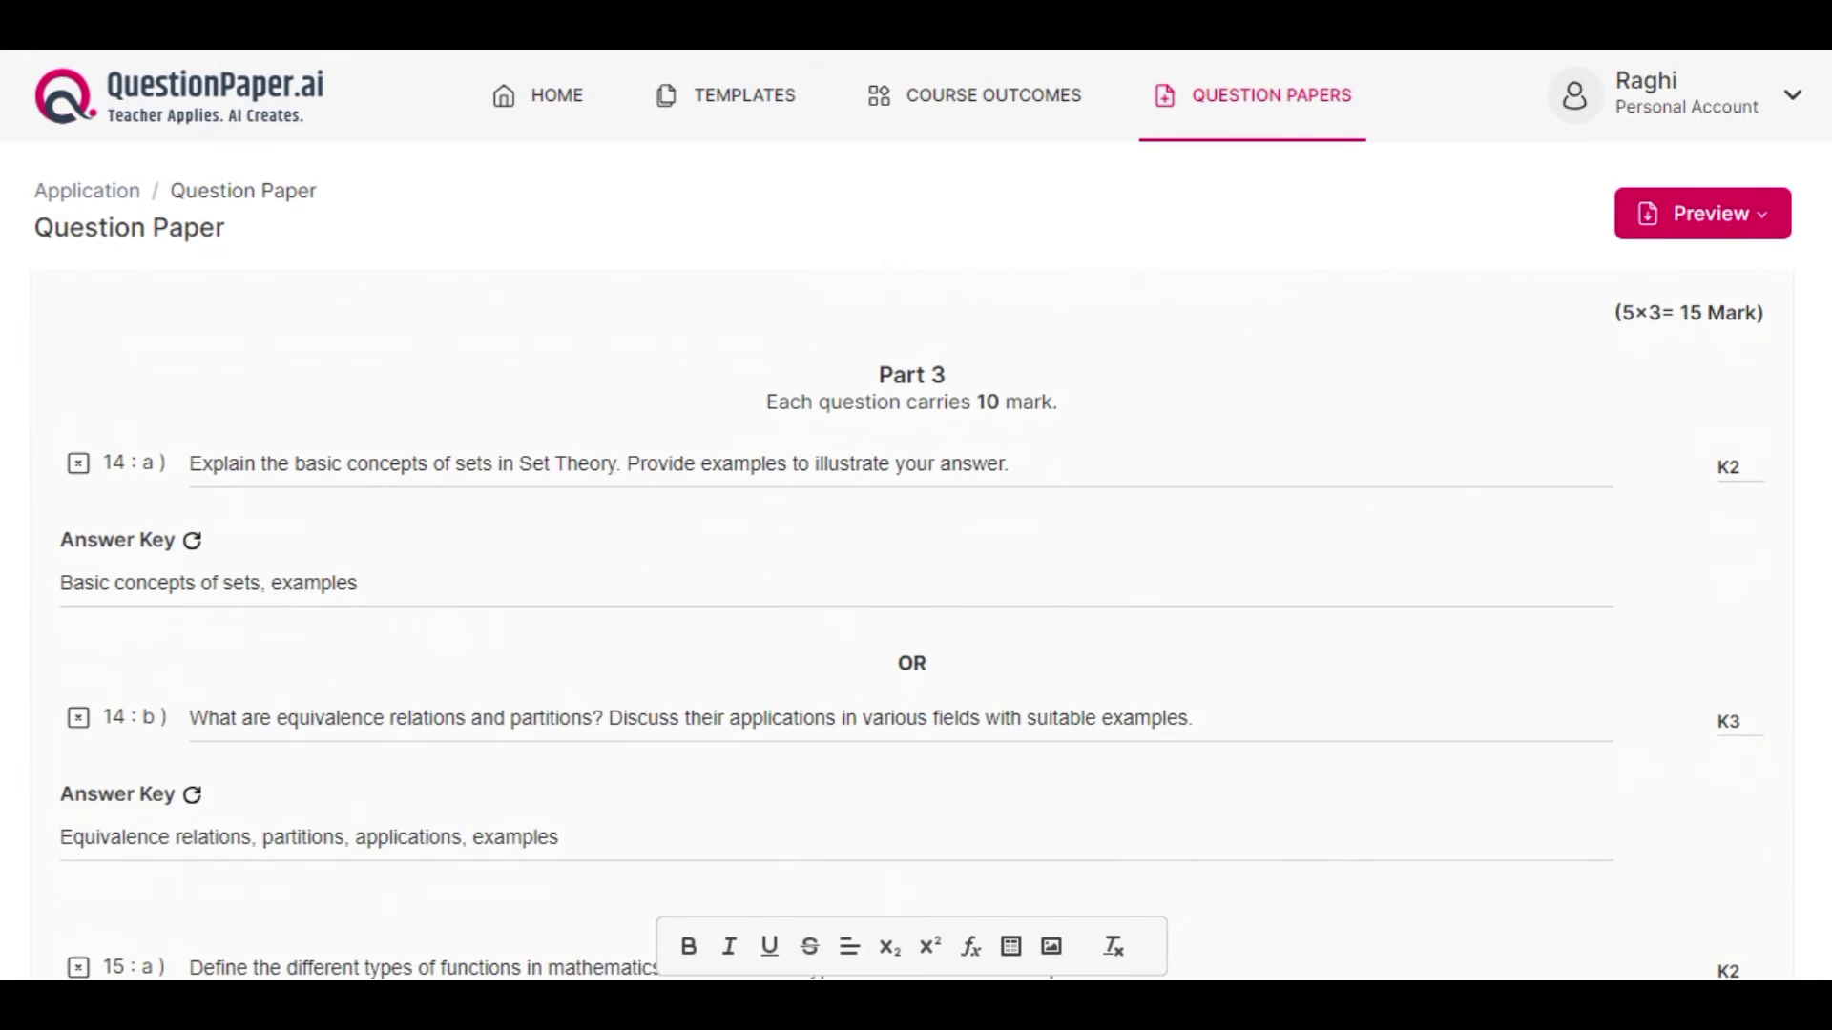
scroll(915, 630, down, 10)
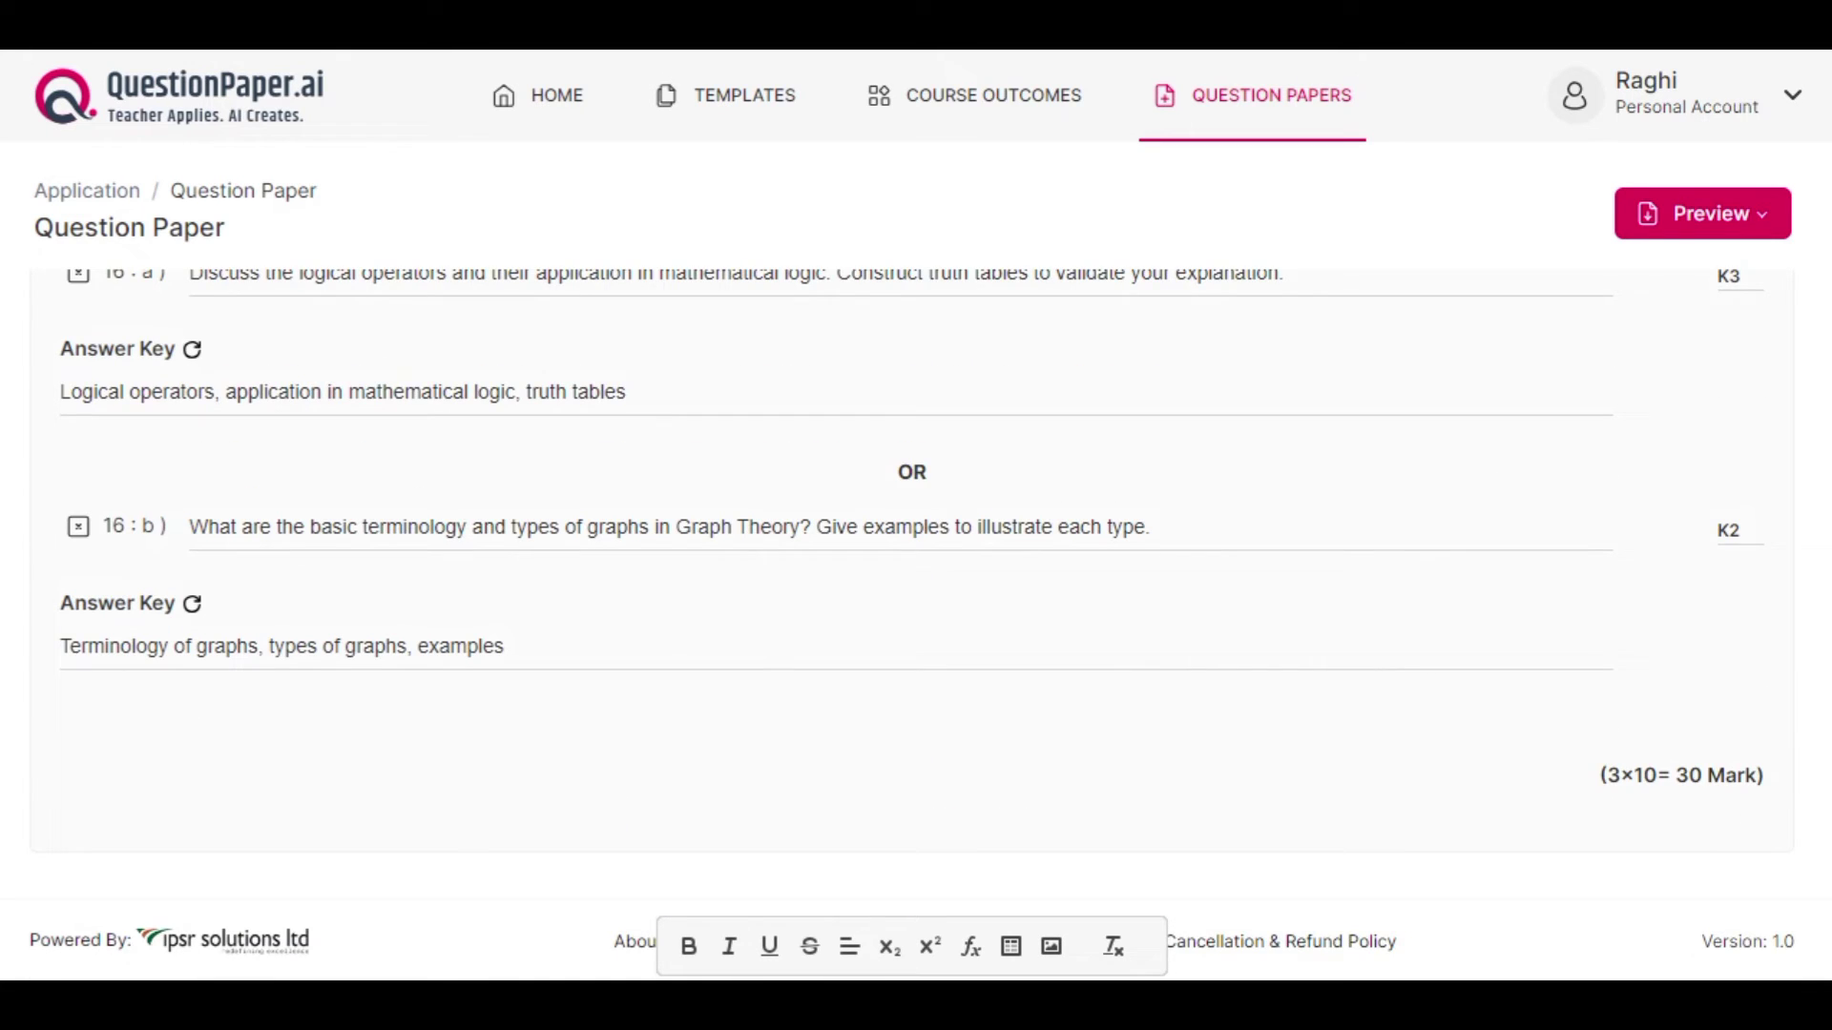
scroll(916, 629, up, 20)
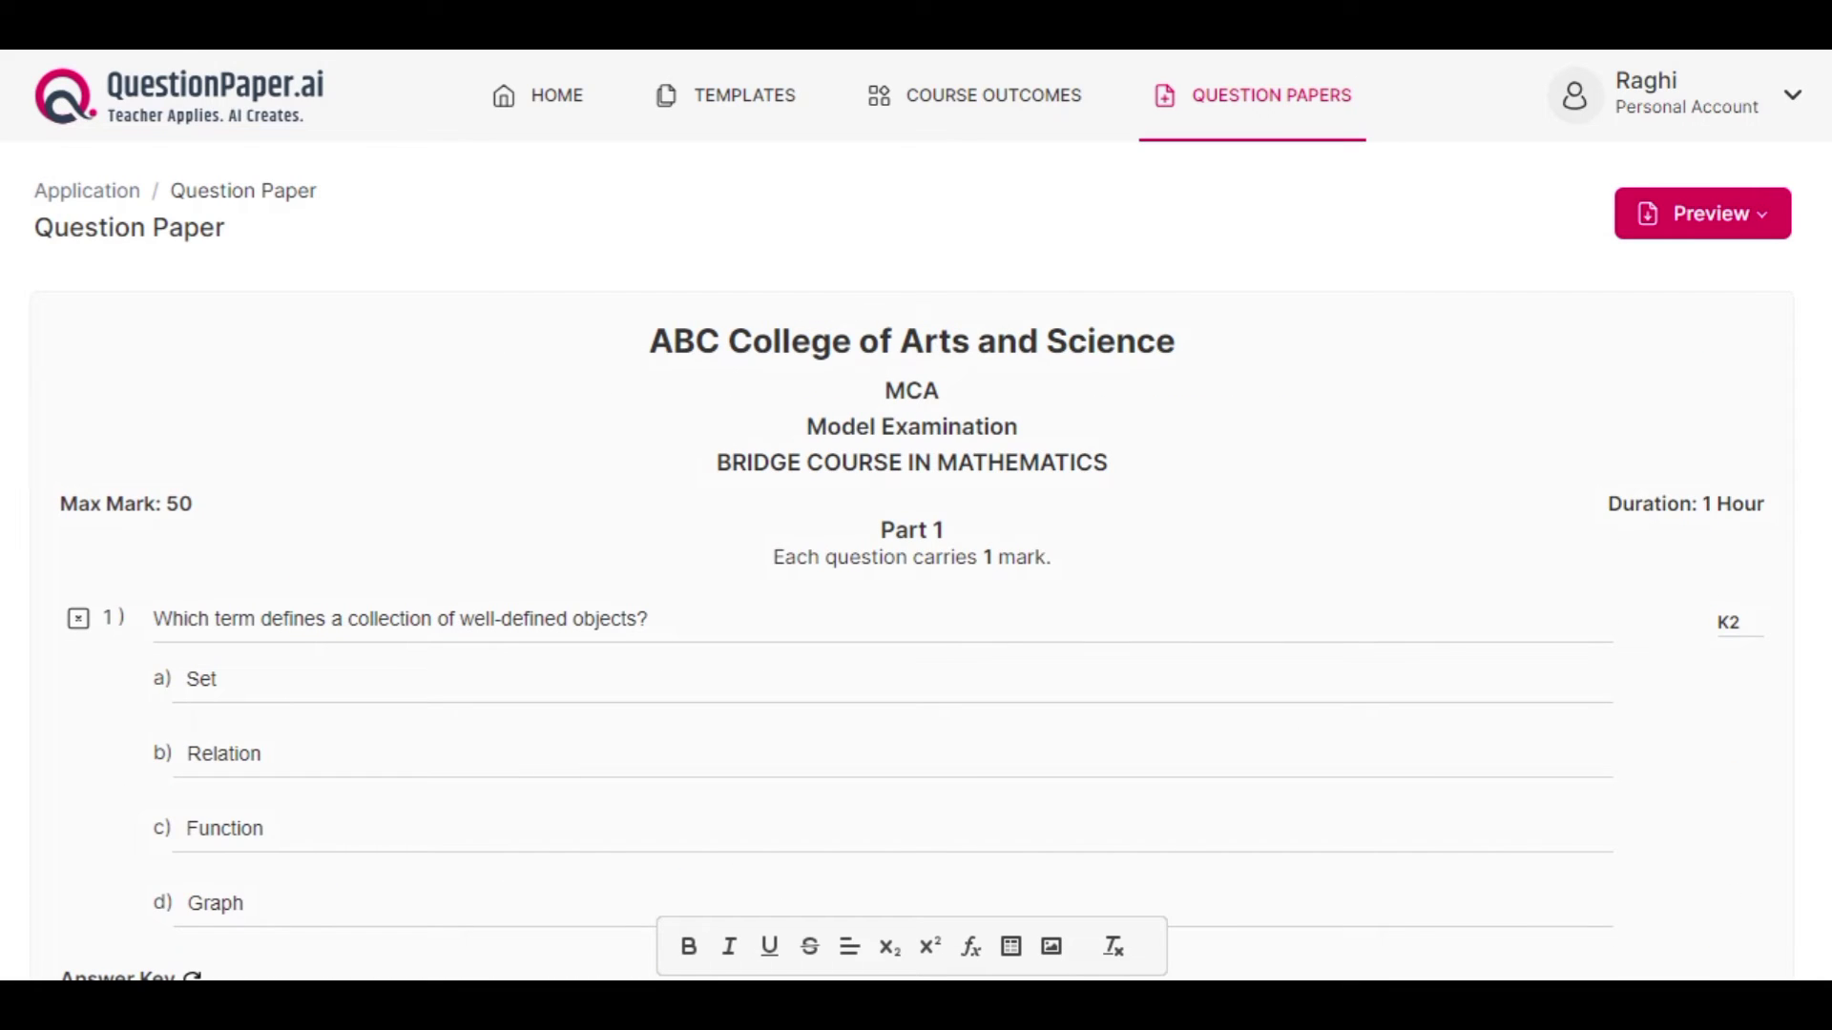
Step: Delete questions 9 and 11, on graph theory and probability distributions, from the question paper
scroll(915, 630, down, 15)
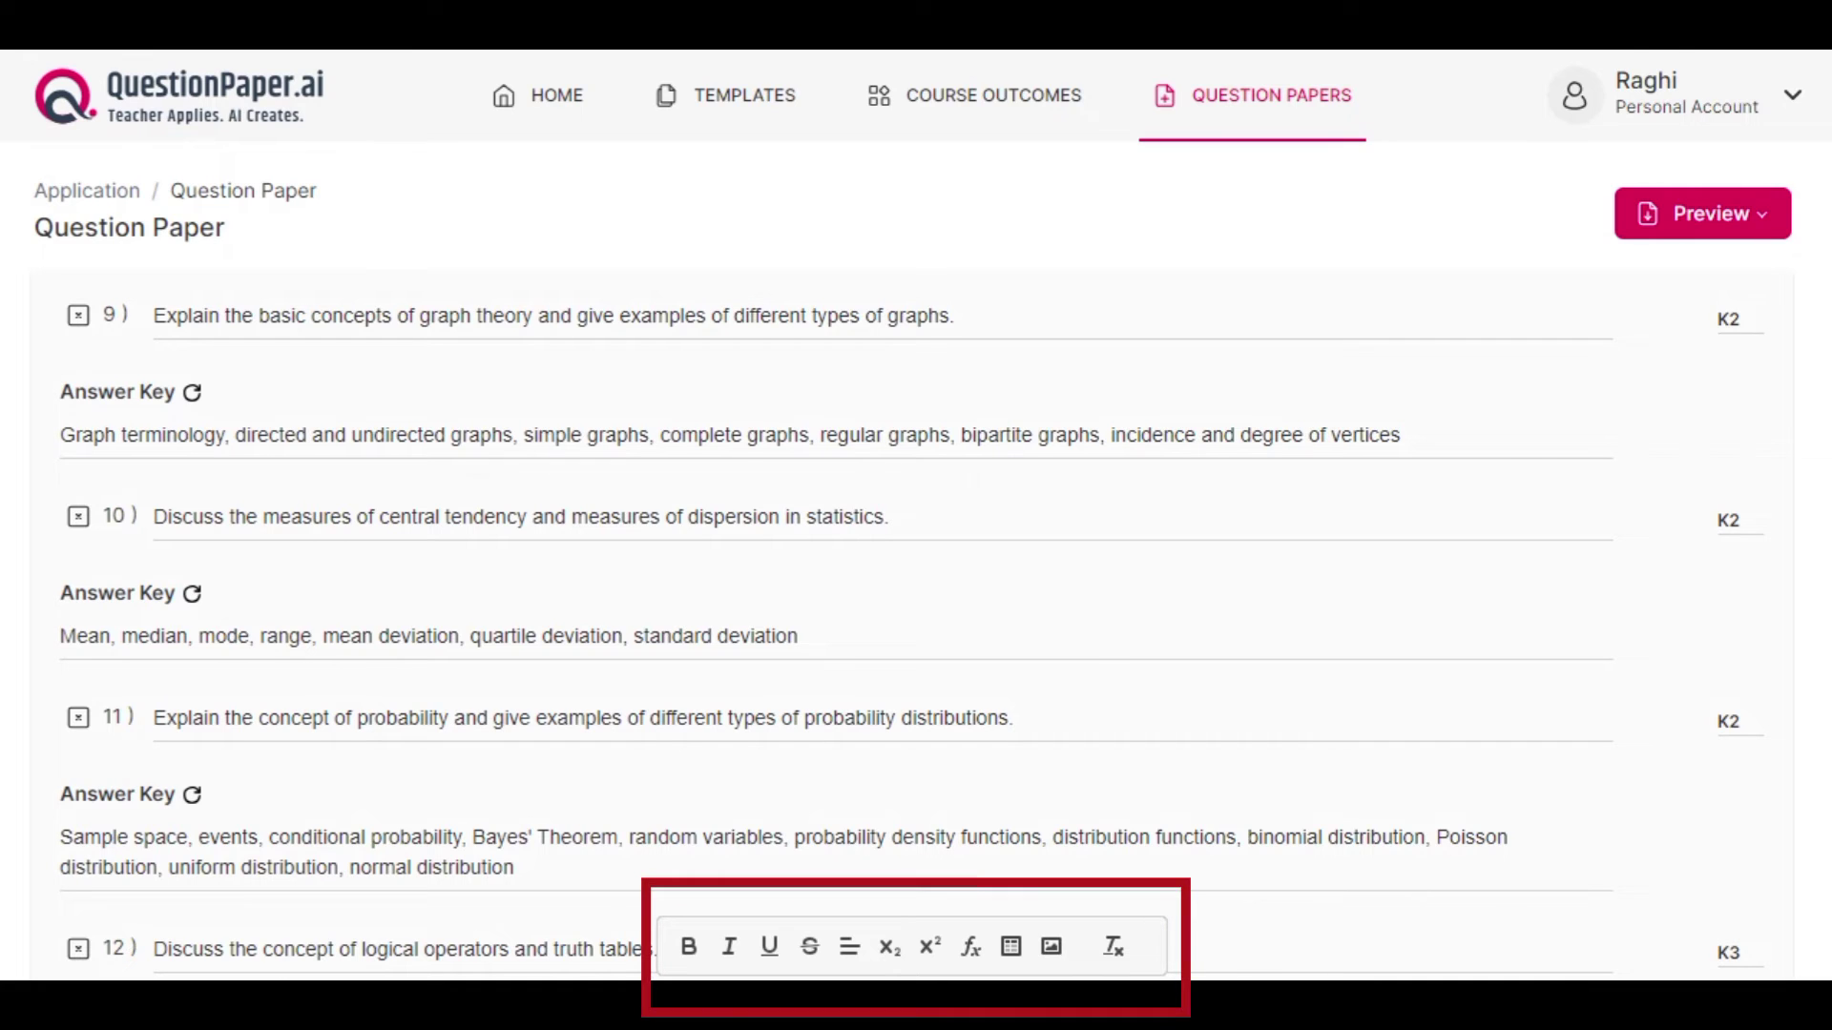
scroll(916, 630, up, 1)
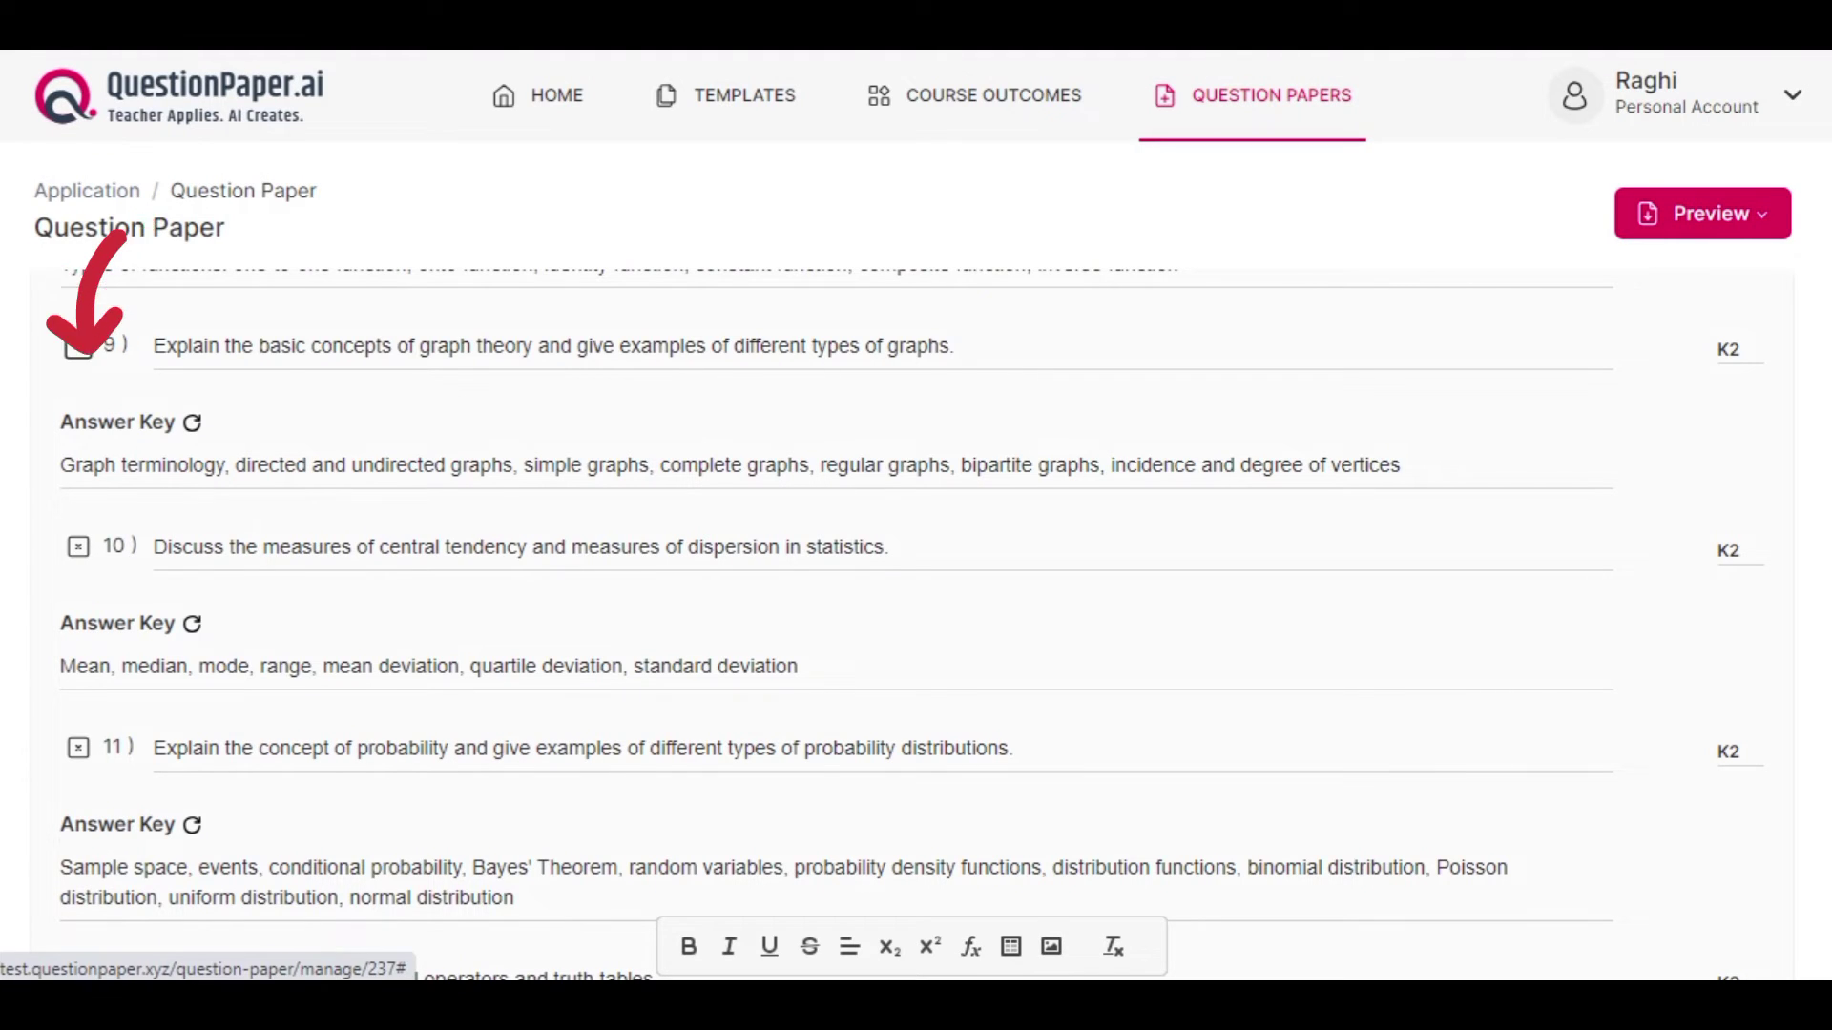
click(77, 346)
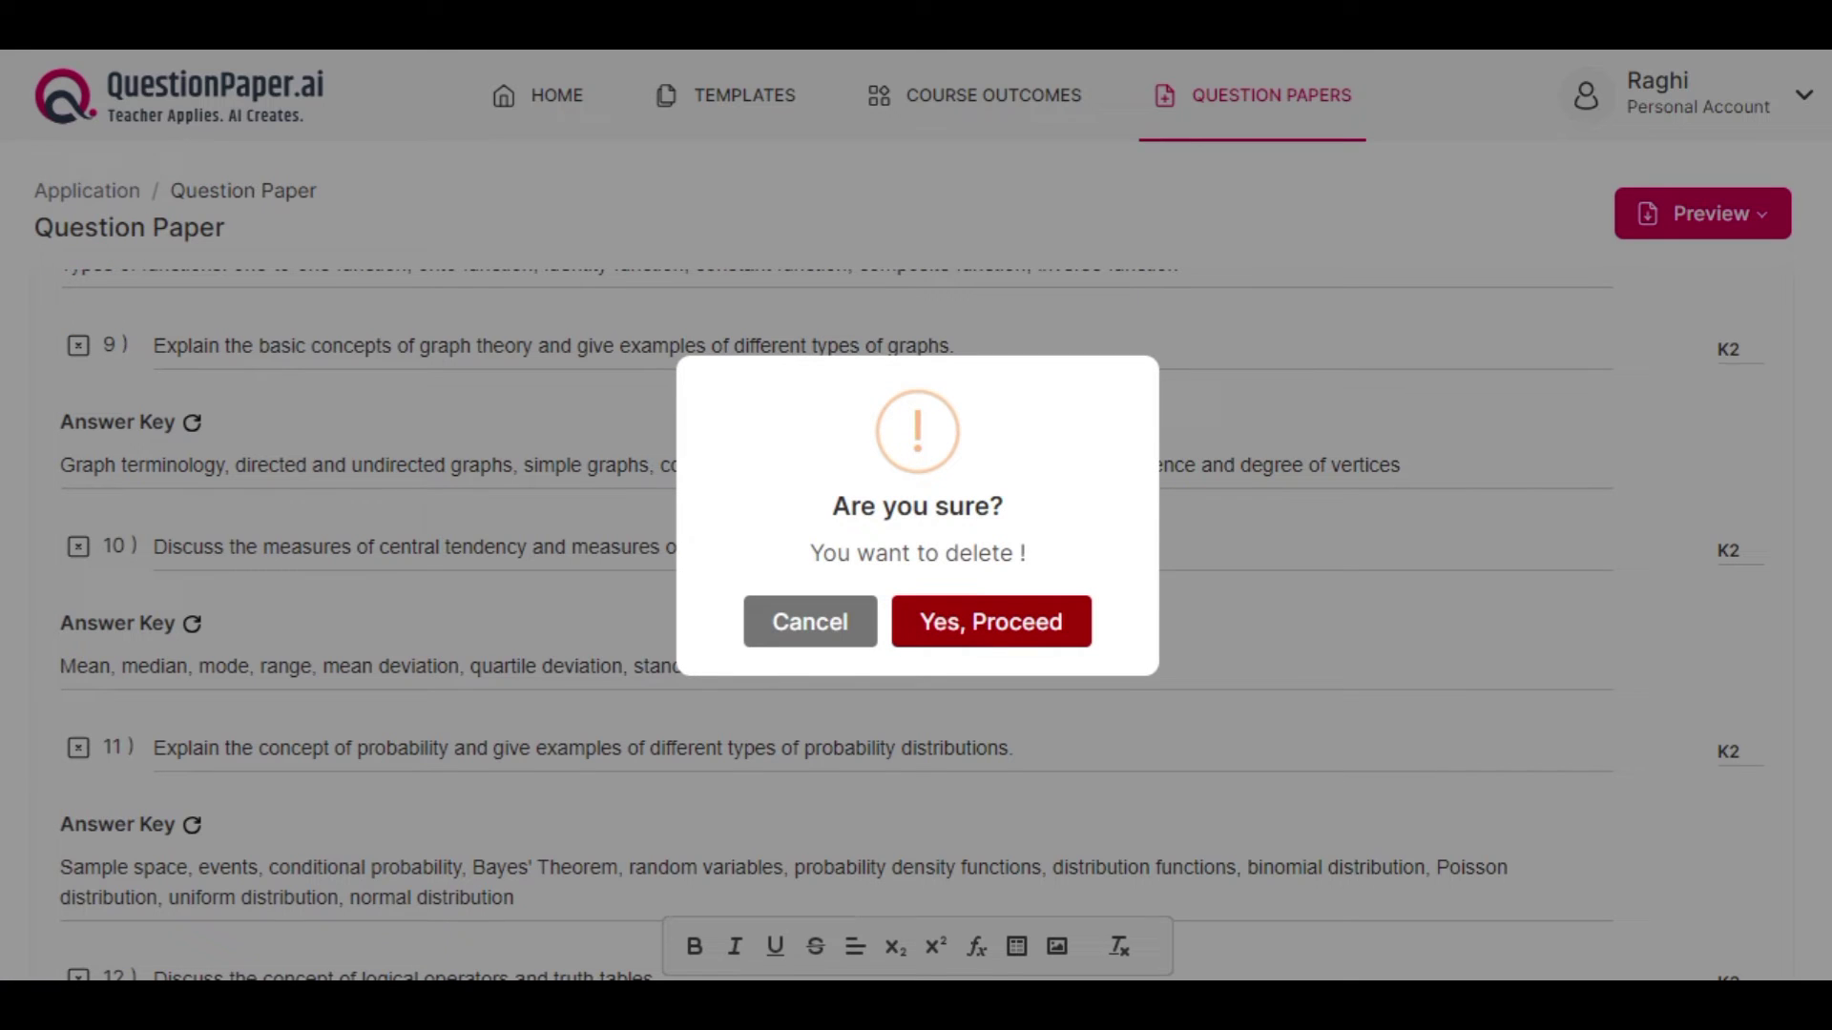
click(991, 621)
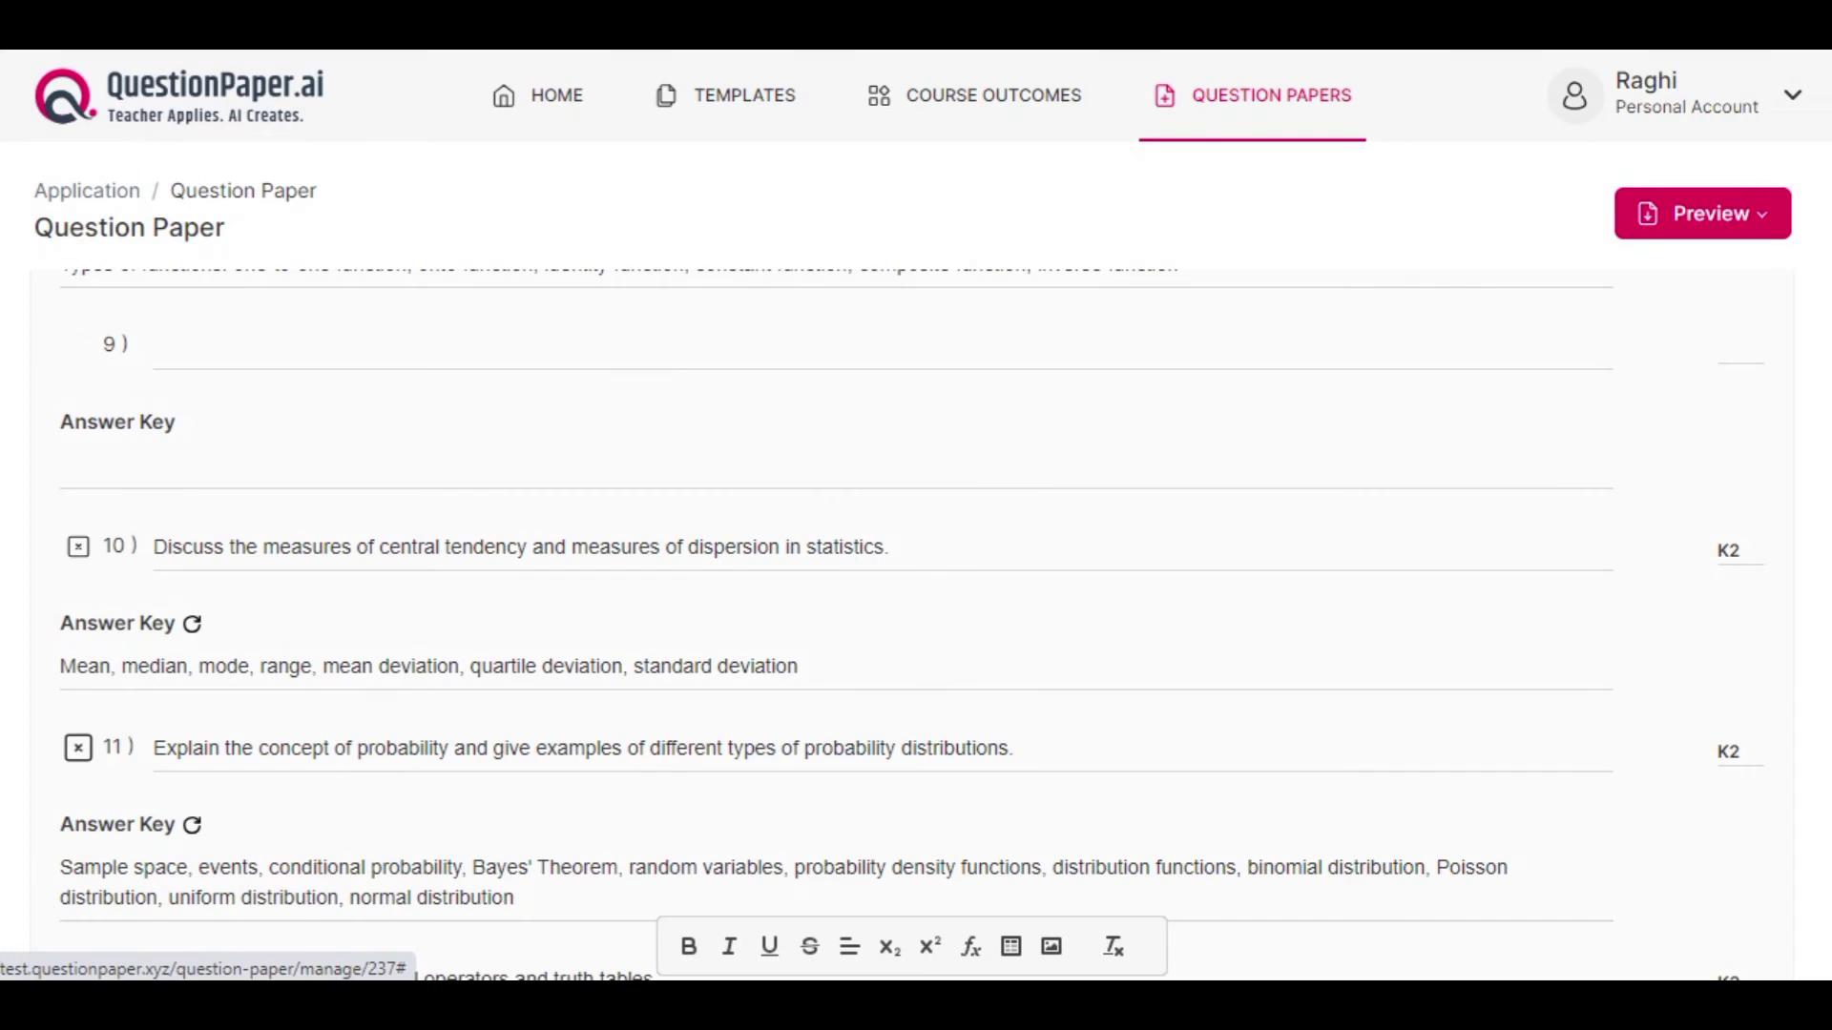
click(78, 747)
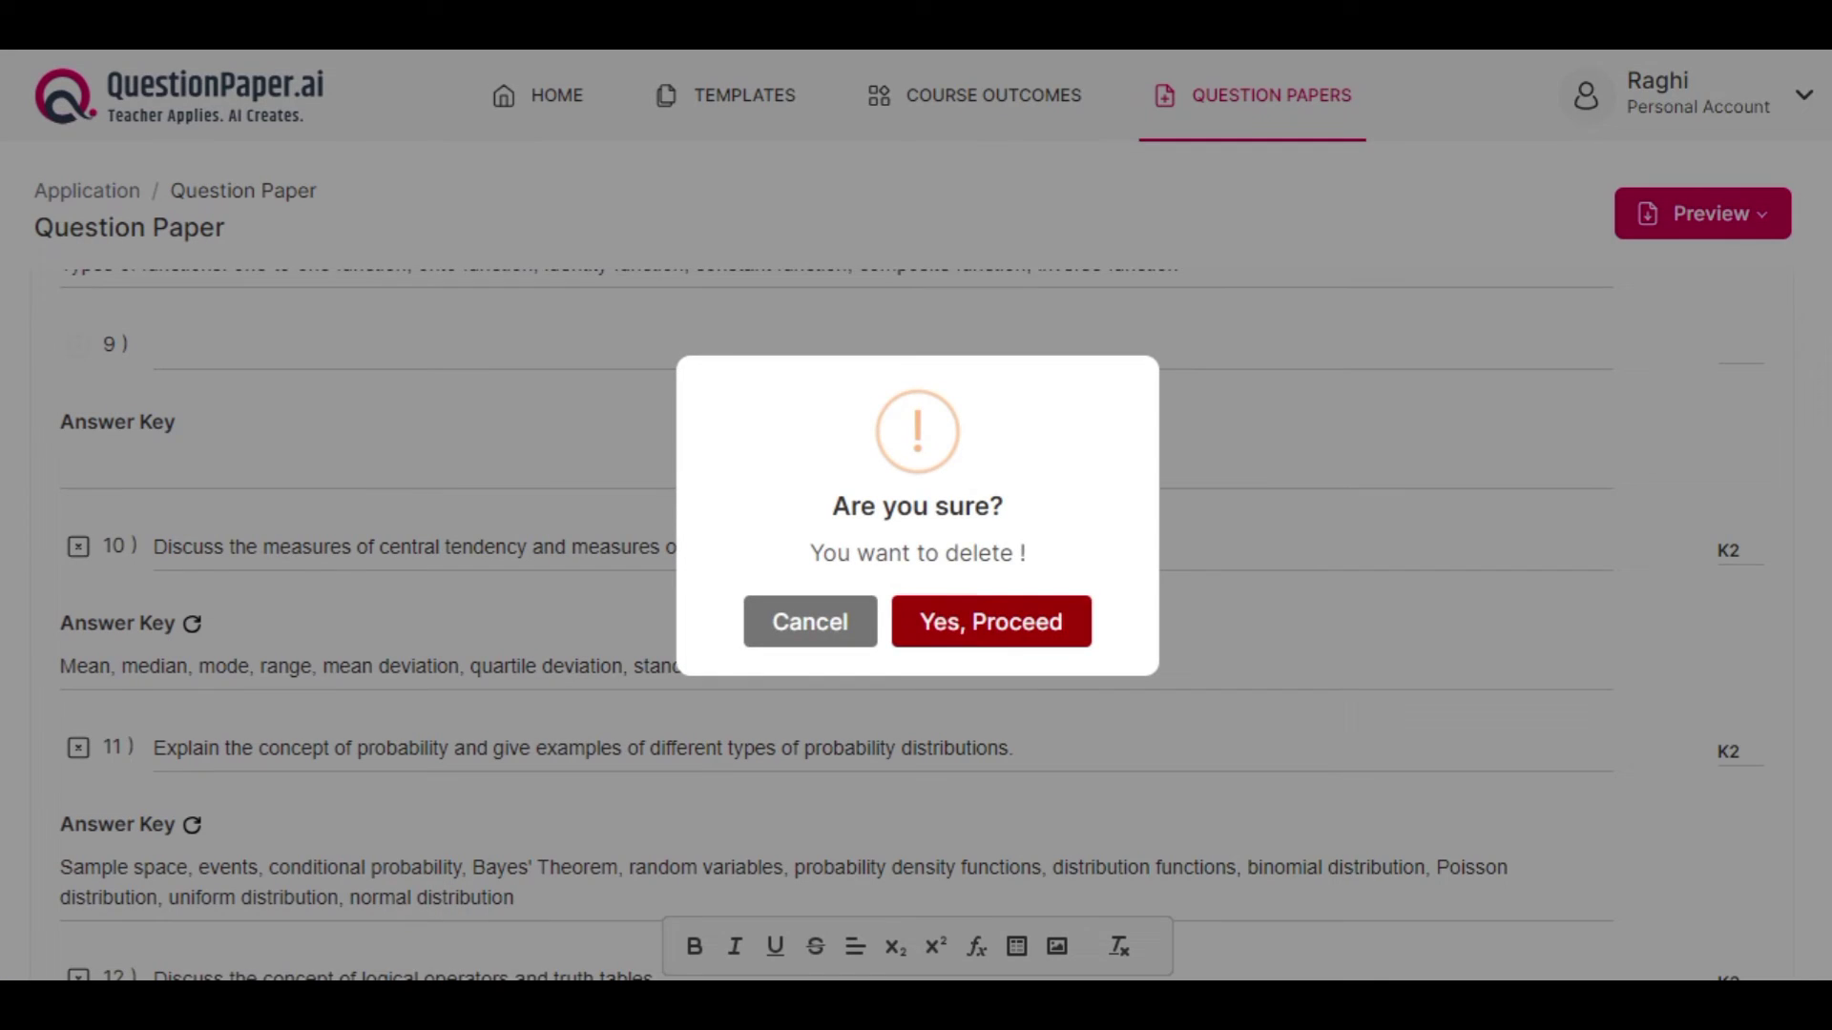
click(991, 621)
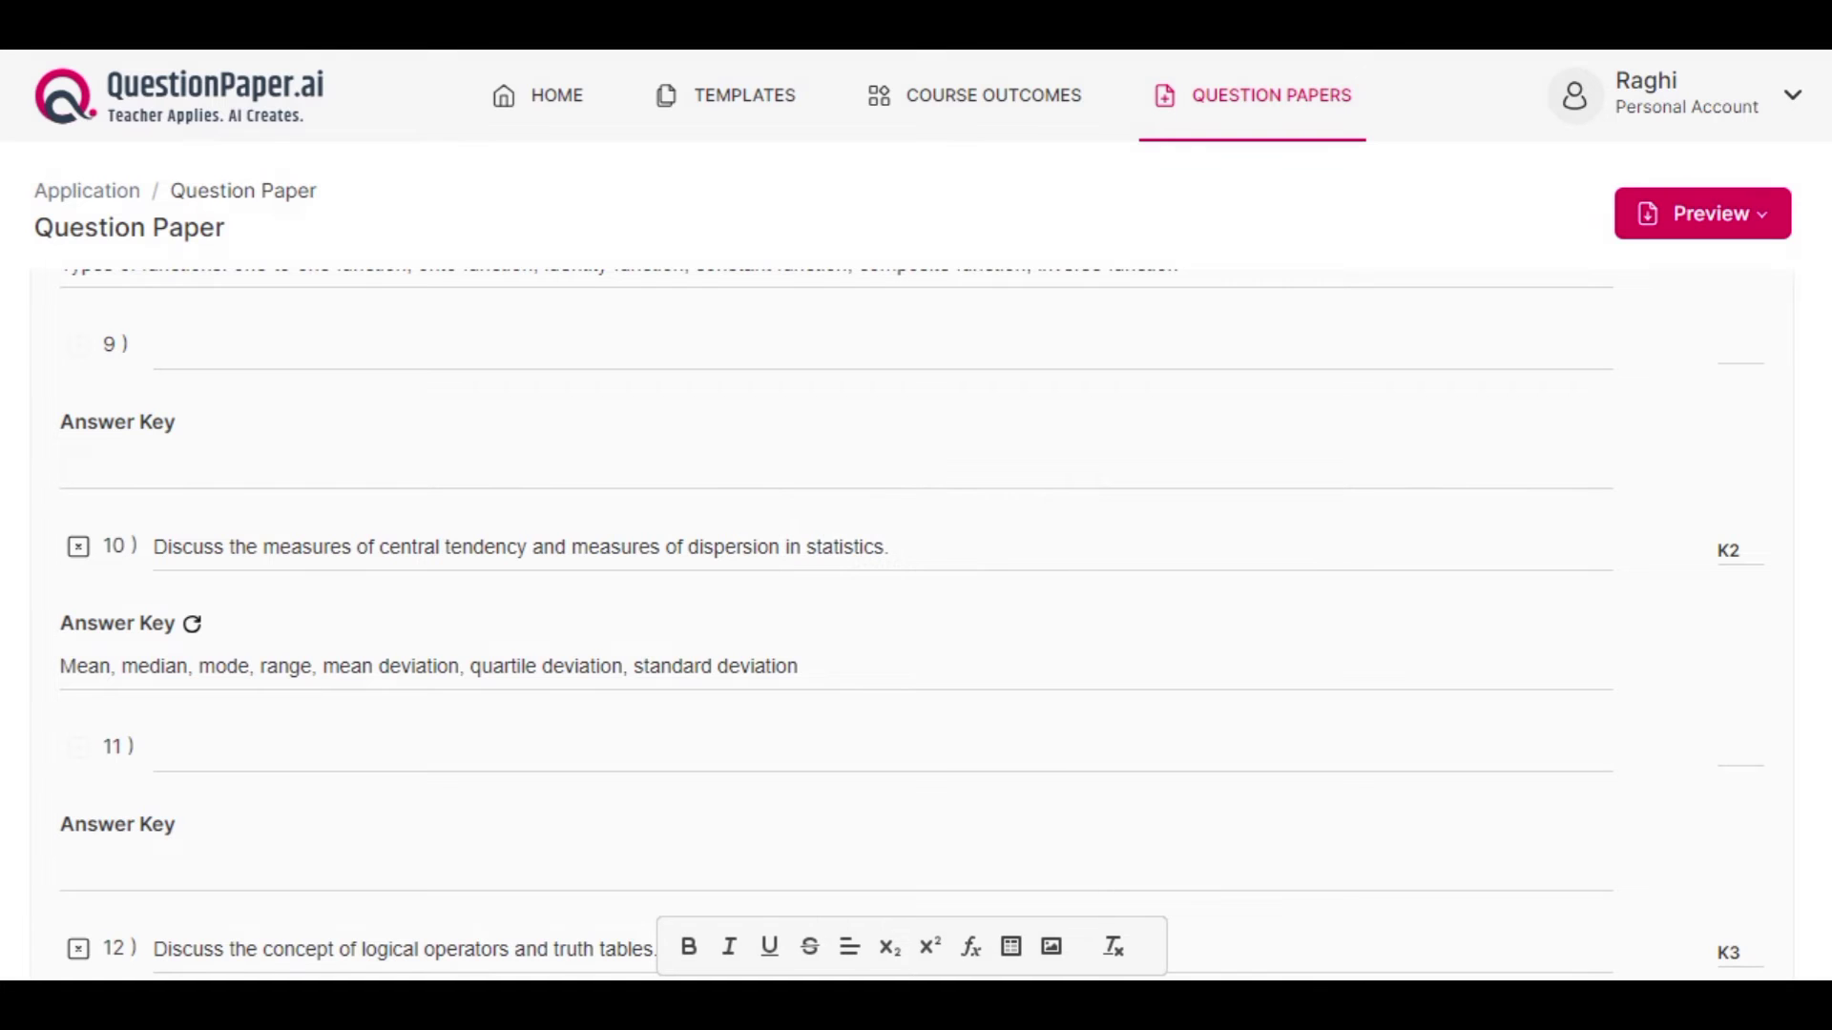
Step: Add questions to the section before Part 3, generating short essay suggestions from the five-module syllabus, Set Theory to Probability and Statistics
scroll(916, 620, down, 10)
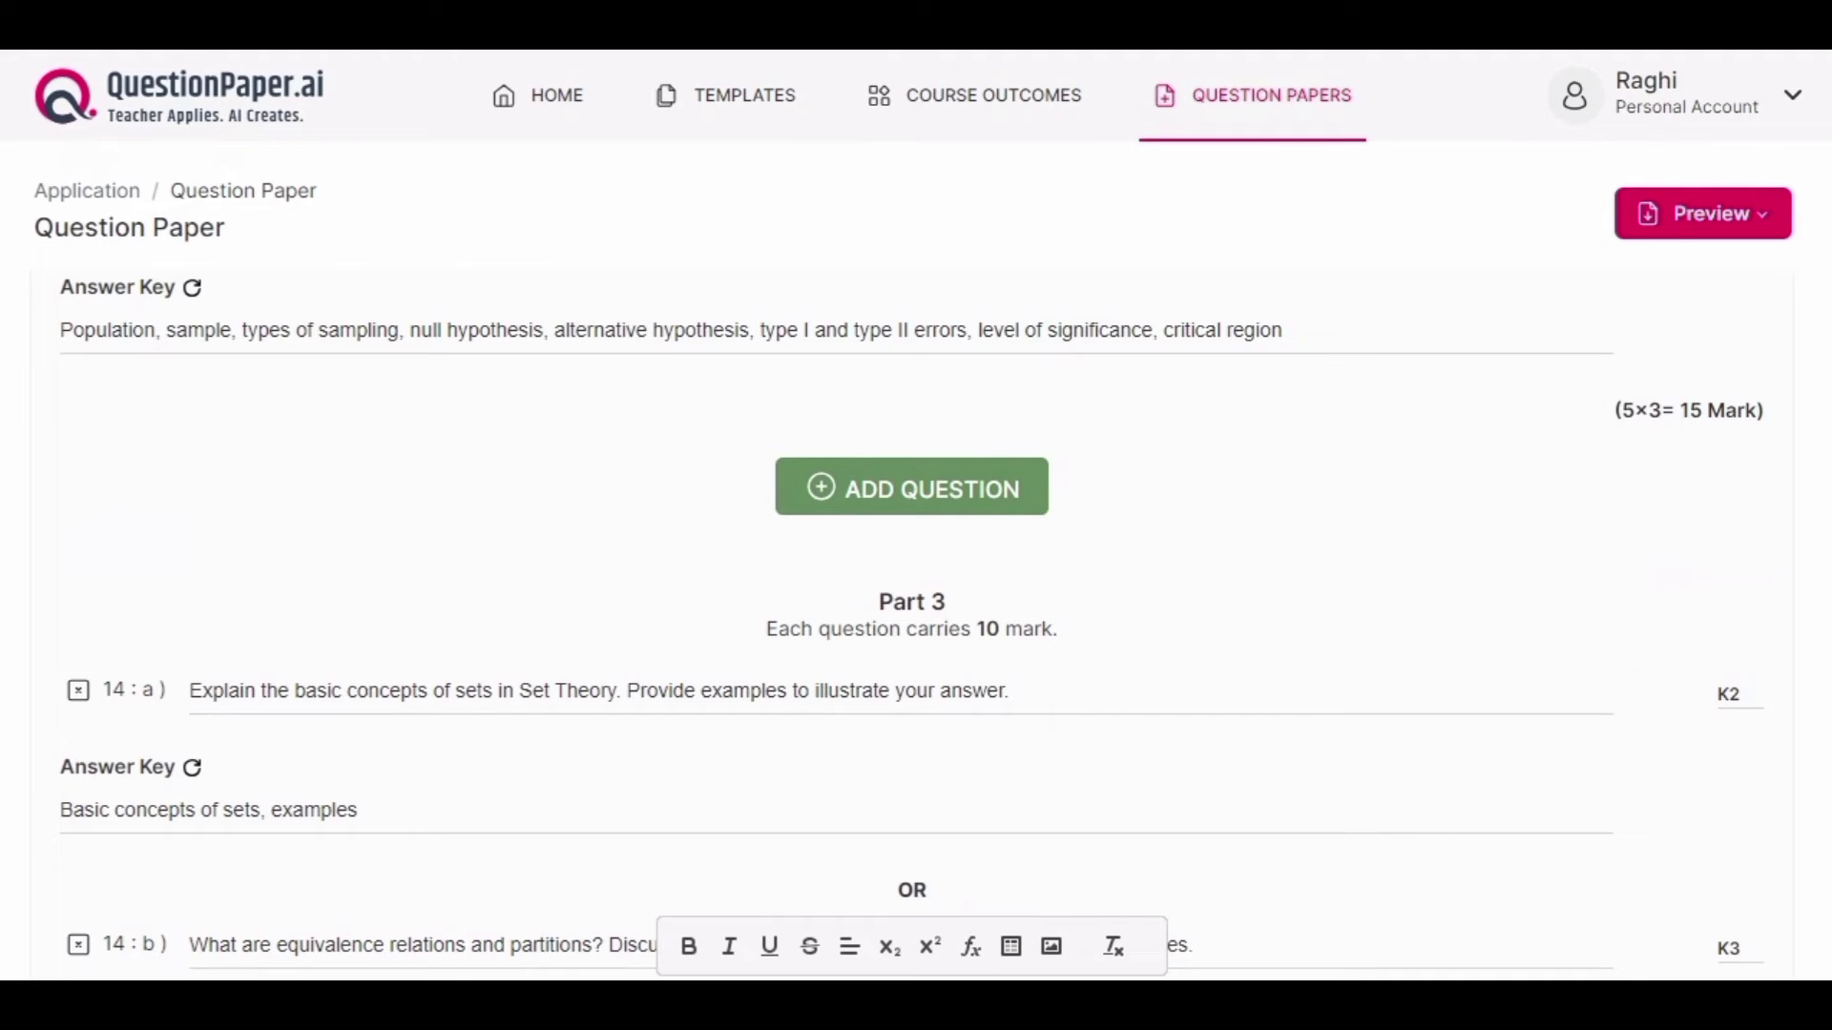
click(911, 488)
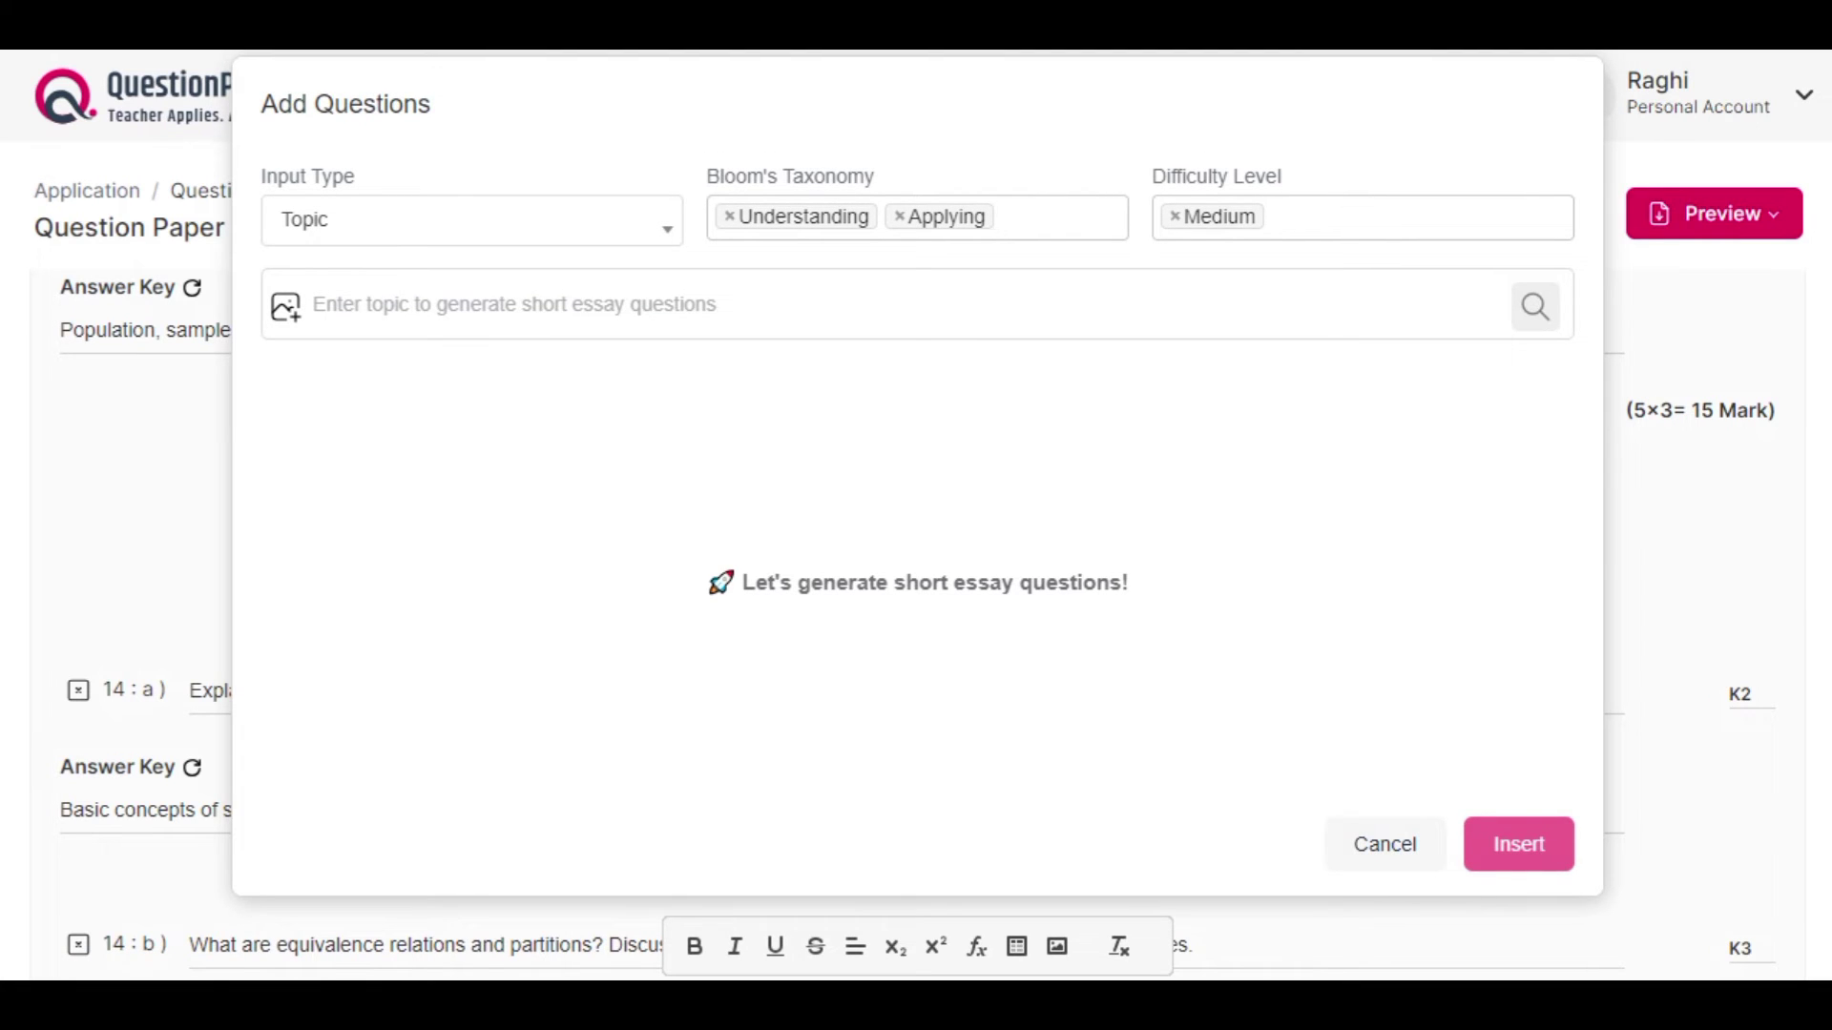
click(918, 304)
text(Module 1: Set Theory (8 Hours) Sets: Basic Concepts. Applications. Relations: Binary relations, Equivalence relations and partition. Functions: Different types of functions, Composition and Inverse, Mathematical Induction. Partial Ordering Relations: Partially ordered set: Representation of Poset – Hasse Diagram. Module 2: Predicate Calculus (8 Hours) Mathematical logic, Logical operators – Conjunction, Disjunction, Negation, Conditional and biconditional. Truth tables. Validity of the statements. Predicate Calculus: Predicates, statement functions, variables and quantifiers, predicate formulas, free and bound variables, the universe of discourse.Boolean Algebra, Boolean Expression, Boolean Functions. Module 3: Graph Theory (8 Hours) Graph Theory: Basic terminology: Different types of graphs – Directed and undirected, Simple, Pseudo, Complete, Regular, Bipartite. Incidence and degree, Pendant and Isolated vertex and Null graph. Isomorphism, Sub graphs, Walk, Path and Circuit, Connected and disconnected graphs and components, operations on graphs. Module 4: Basic Statistics (8 Hours) Basic Statistics: Measures of central tendency: mean, median, mode. Measures of dispersion- Range, Mean deviation, Quartile deviation and Standard deviation. Moments, Skewness and Kurtosis, Linear correlation, Karl Pearson's coefficient of Correlation, Rank correlation and linear regression. Module 5: Probability and Statistics (8 Hours) Probability and Statistics: Sample space, Events, Conditional probability, Bayes Theorem, Random variables, Probability density functions and distribution functions, Discrete probability distributions - Binomial, Poisson distribution. Continuous probability distributions- uniform distribution and normal distribution. Theory of Sampling: Population and sample, Types of sampling. Testing of Hypothesis: Null and alternative hypothesis, types of errors, level of significance, critical region.)
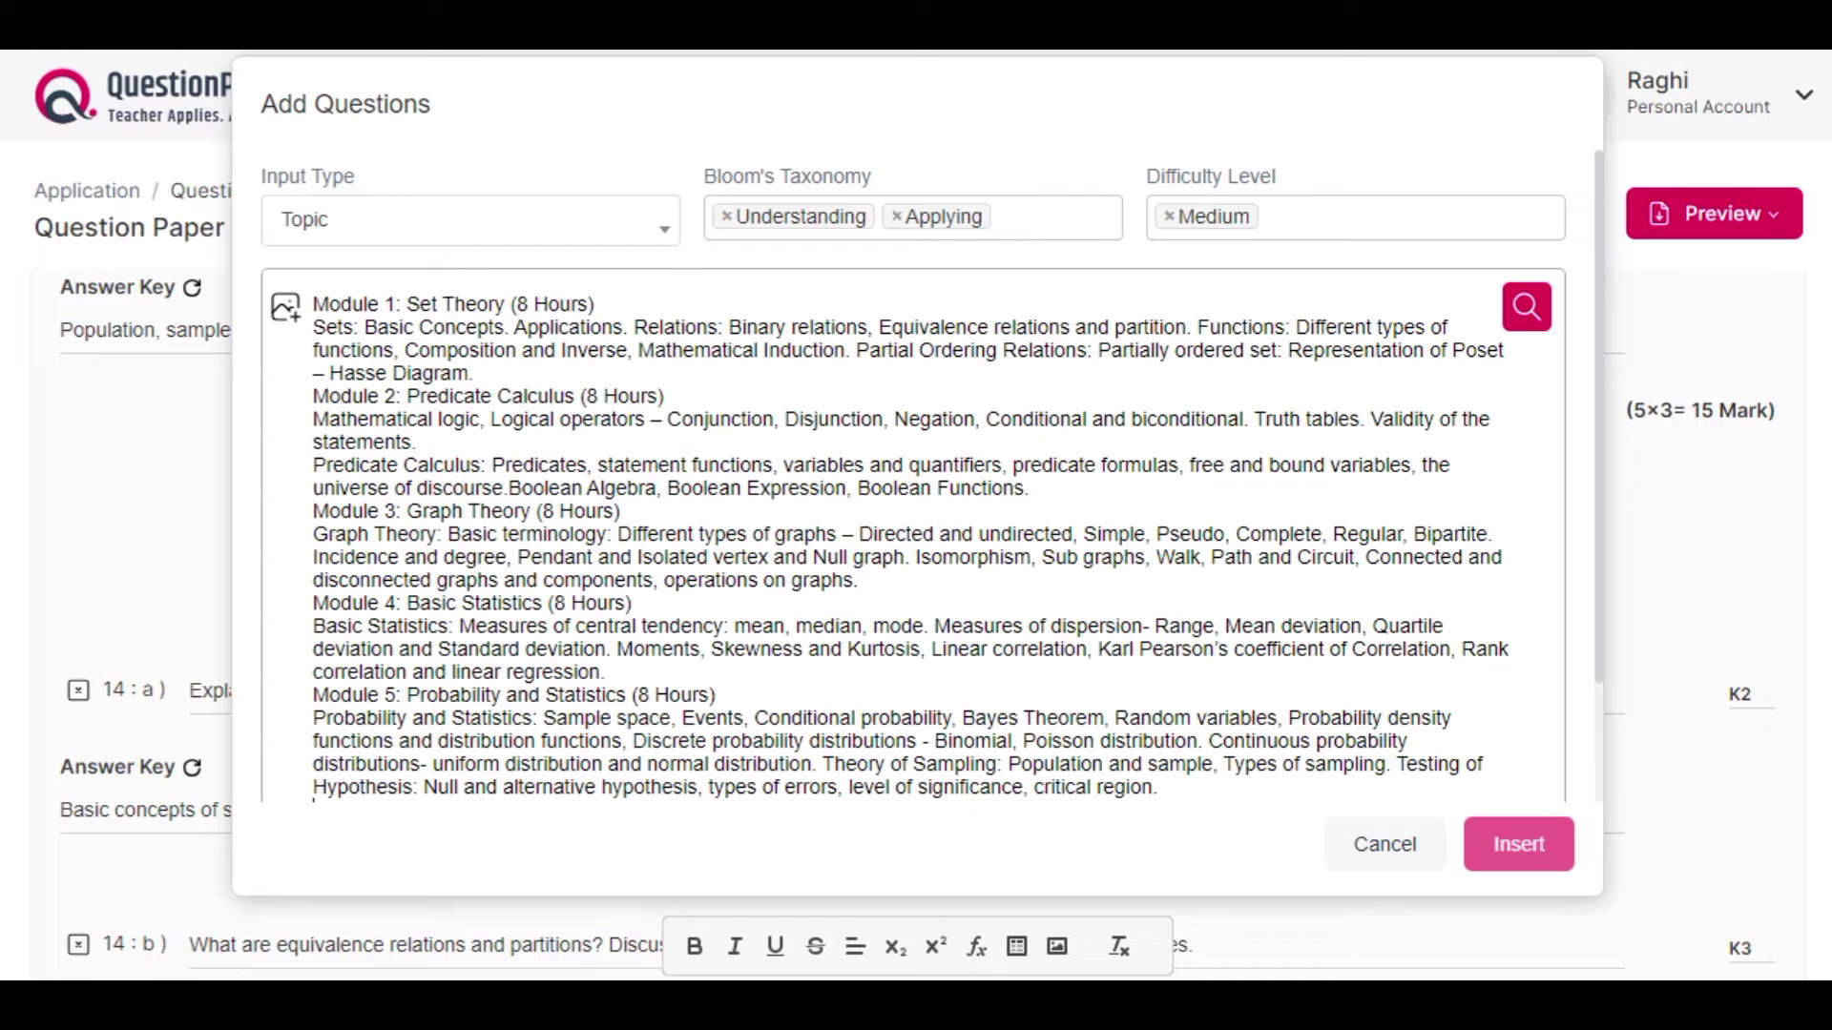
click(1526, 306)
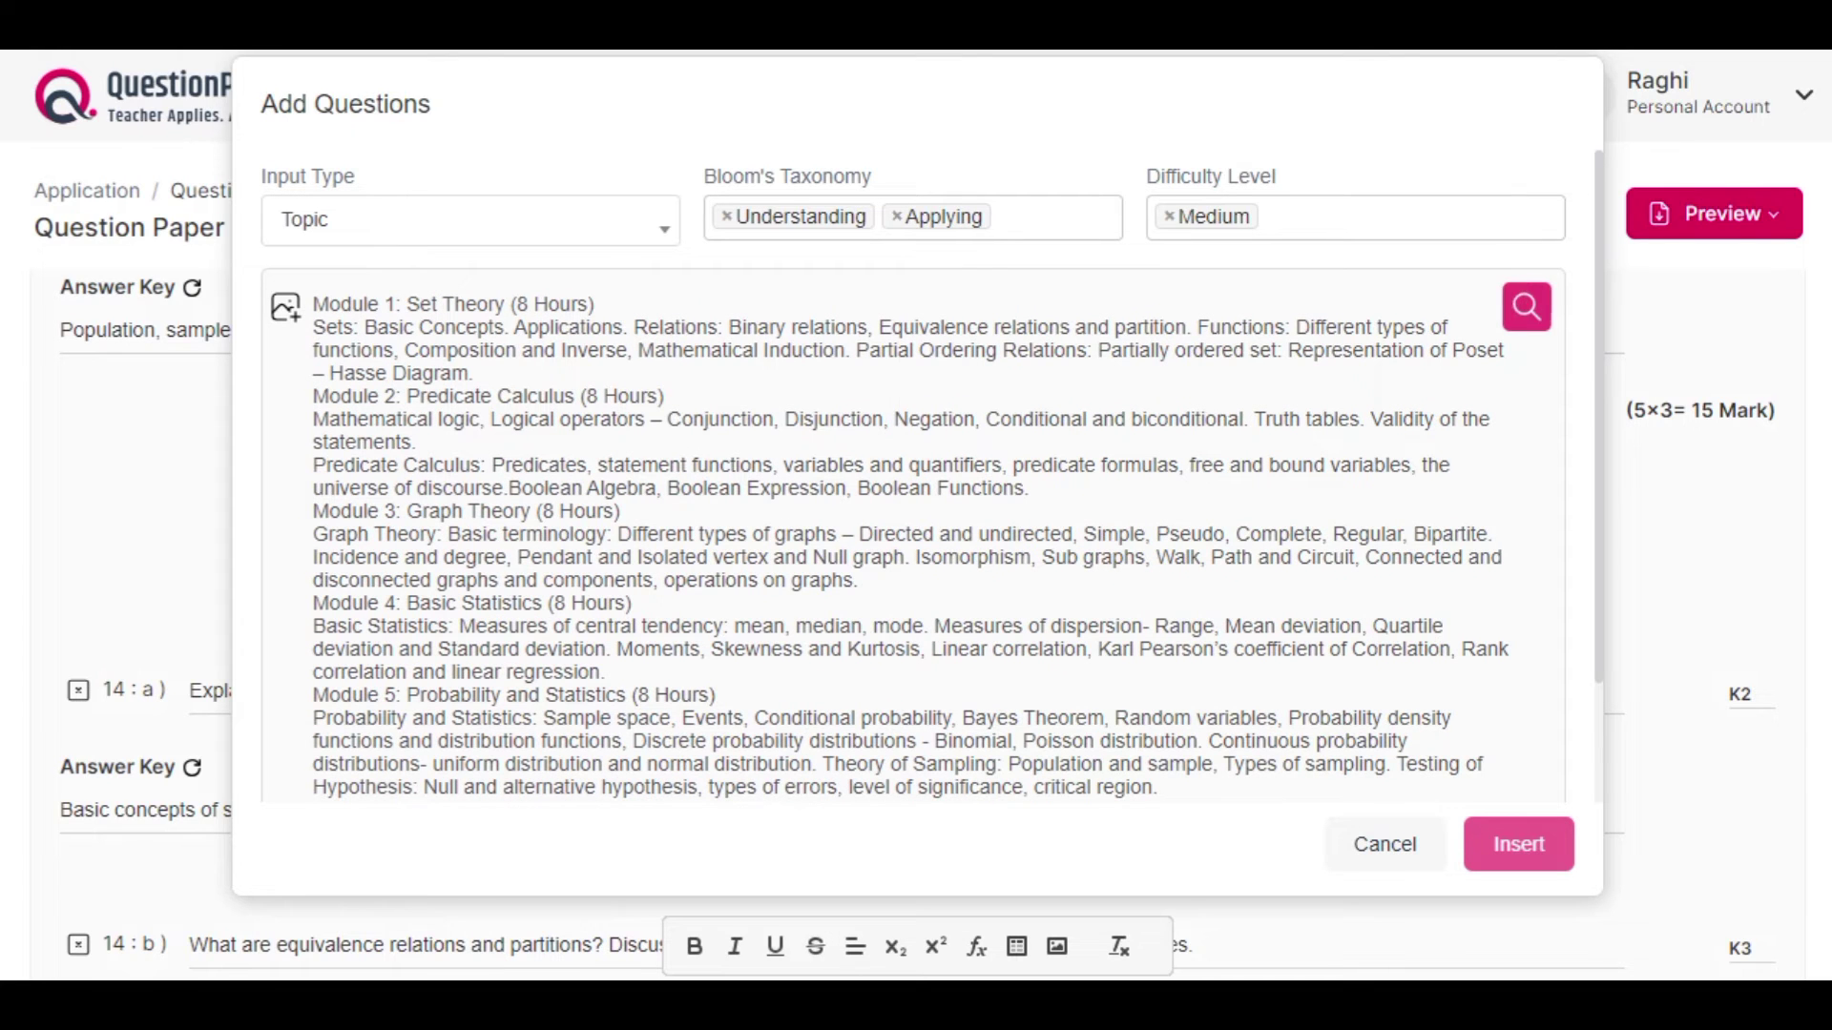
scroll(913, 477, down, 1)
scroll(913, 477, down, 4)
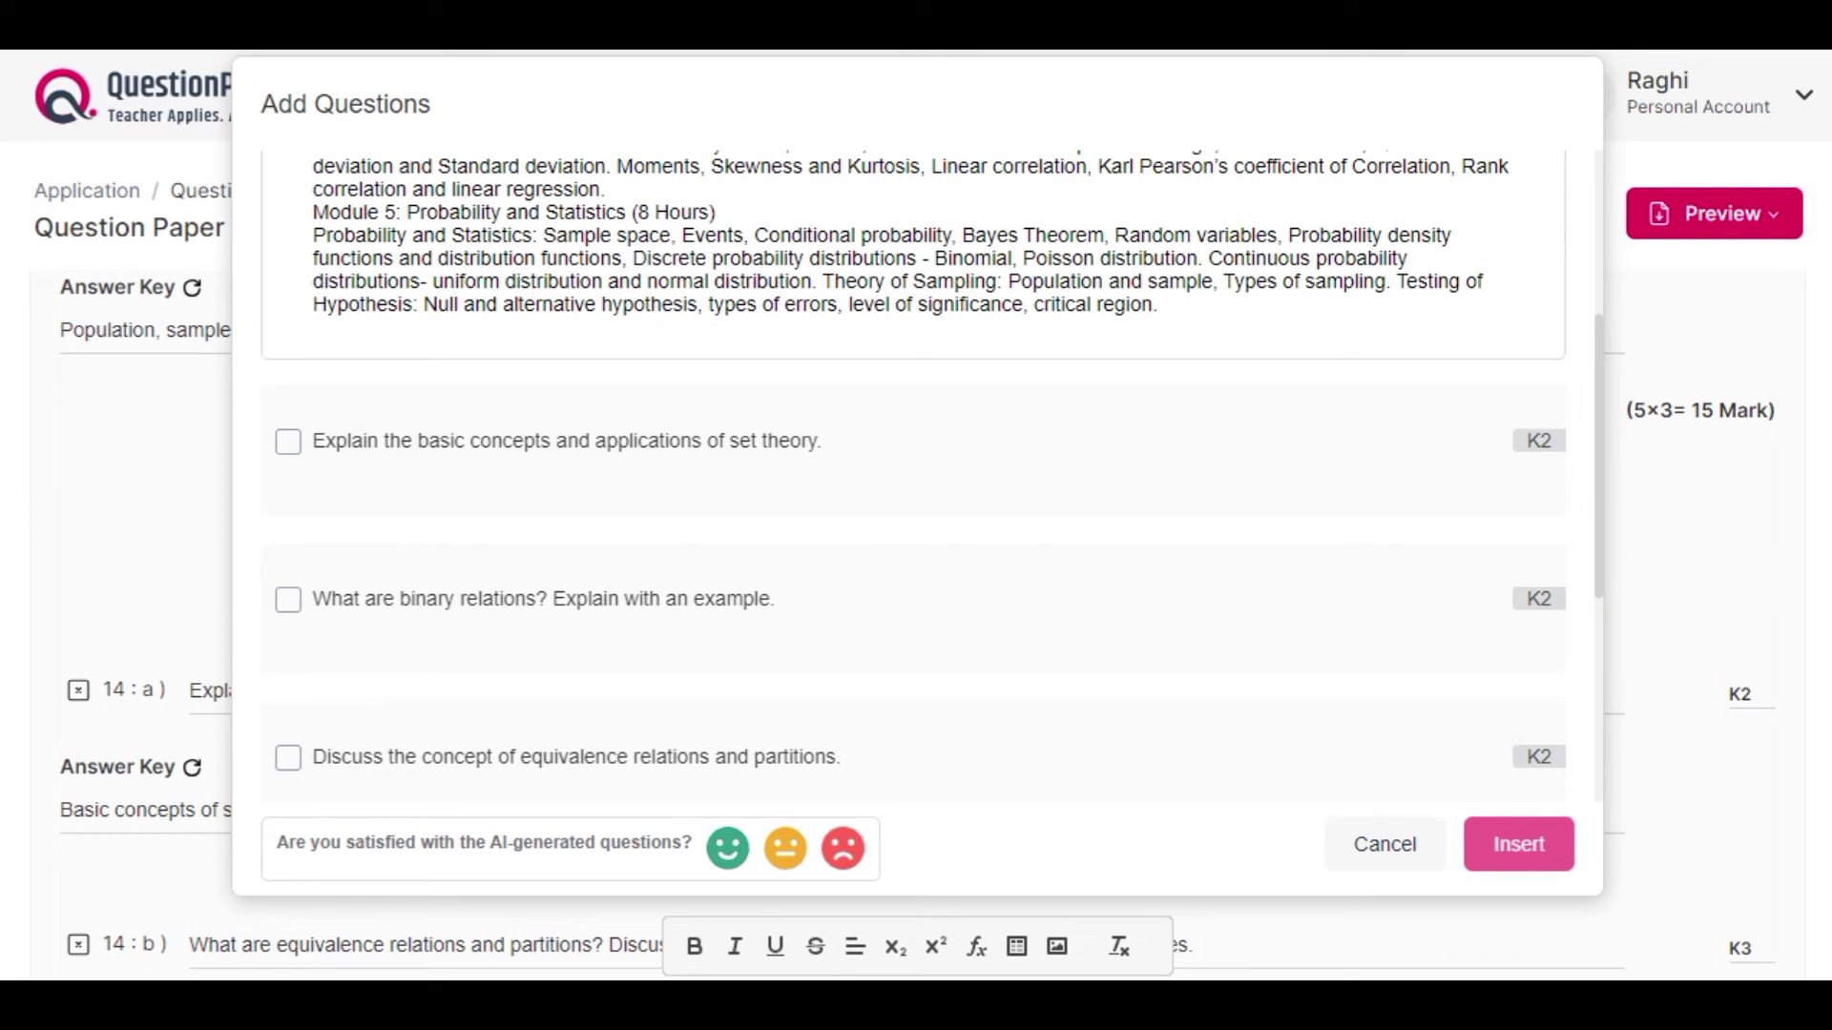
Step: Insert the suggested questions on binary relations with an example and on the different types of functions and their properties
scroll(916, 477, down, 3)
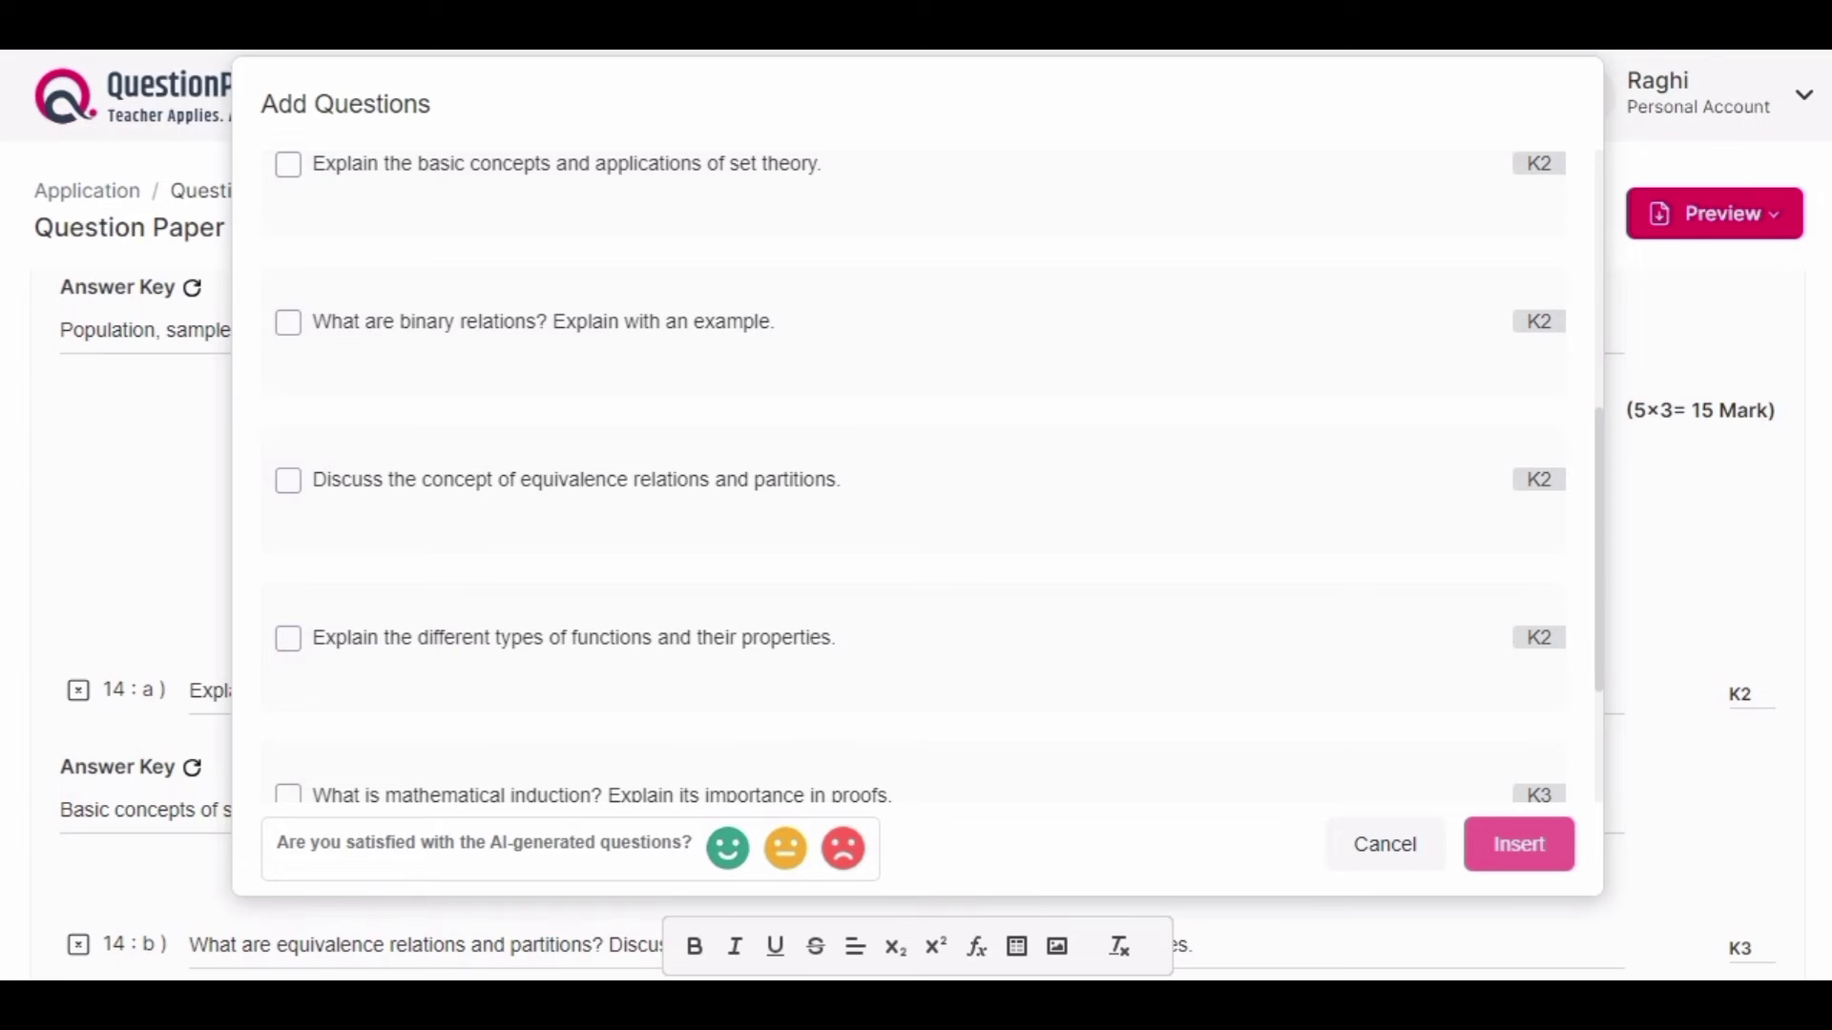
click(288, 322)
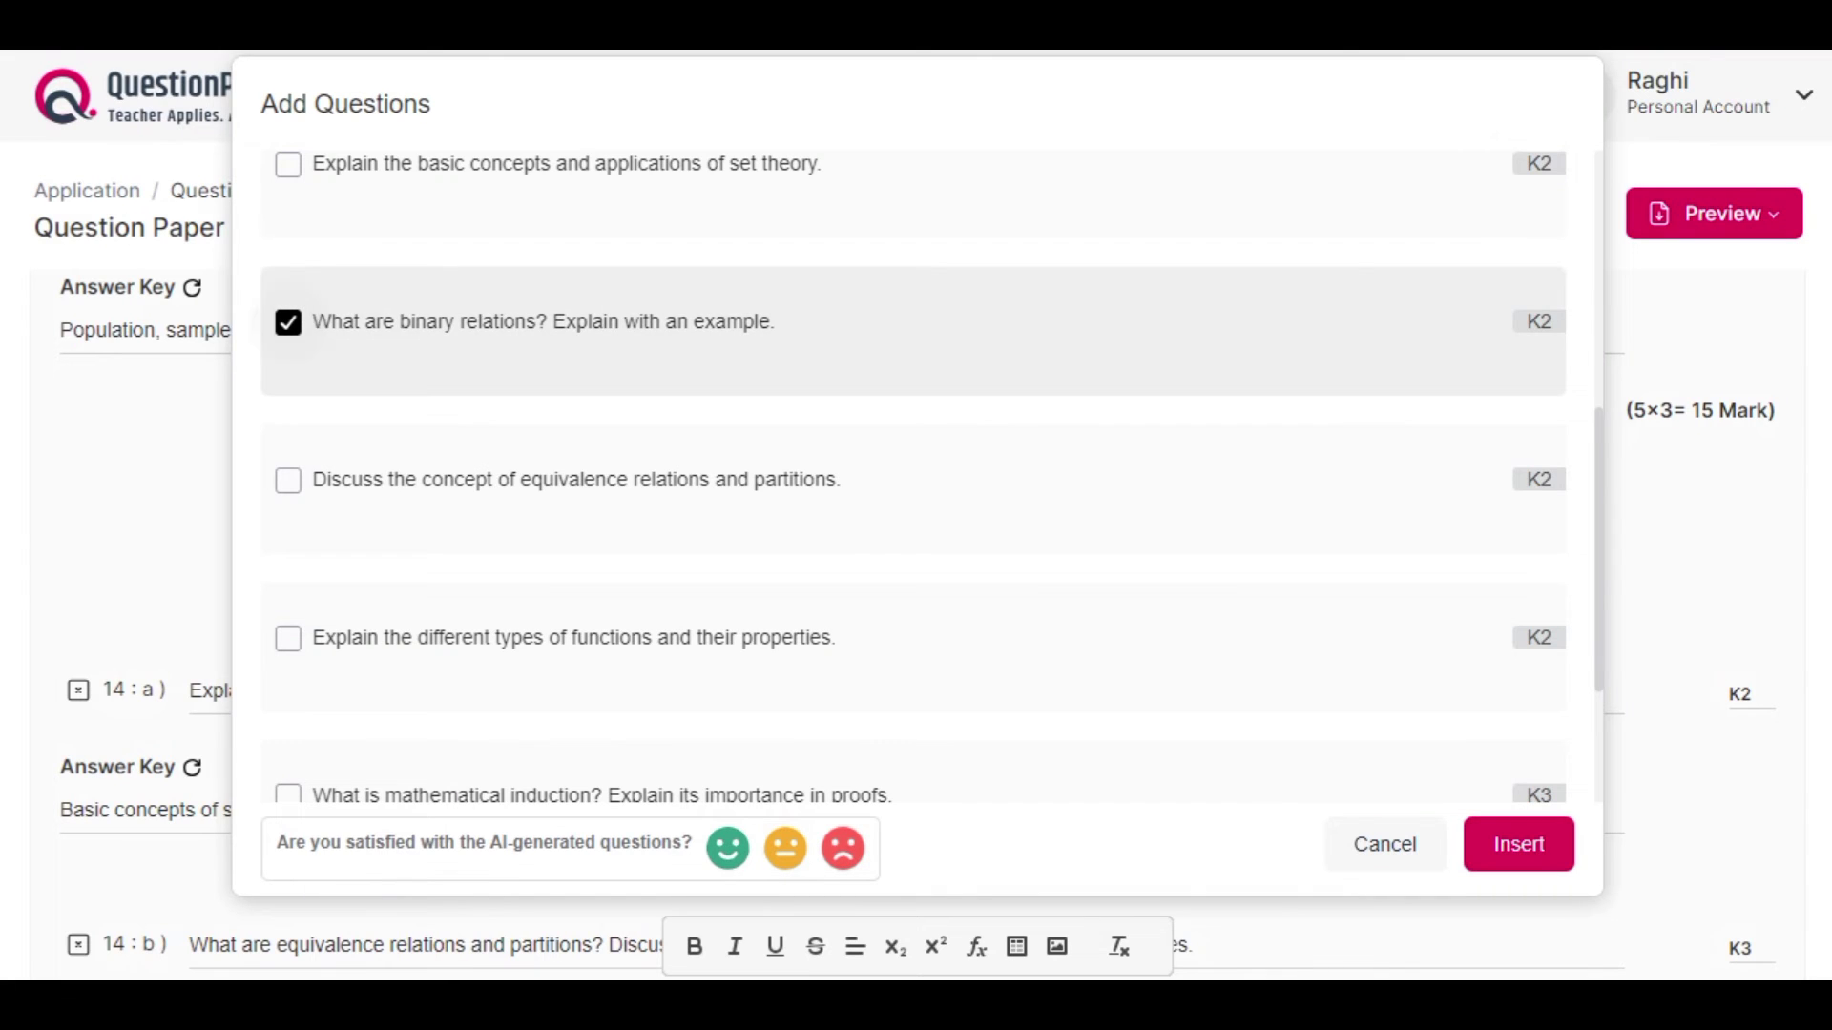
click(288, 638)
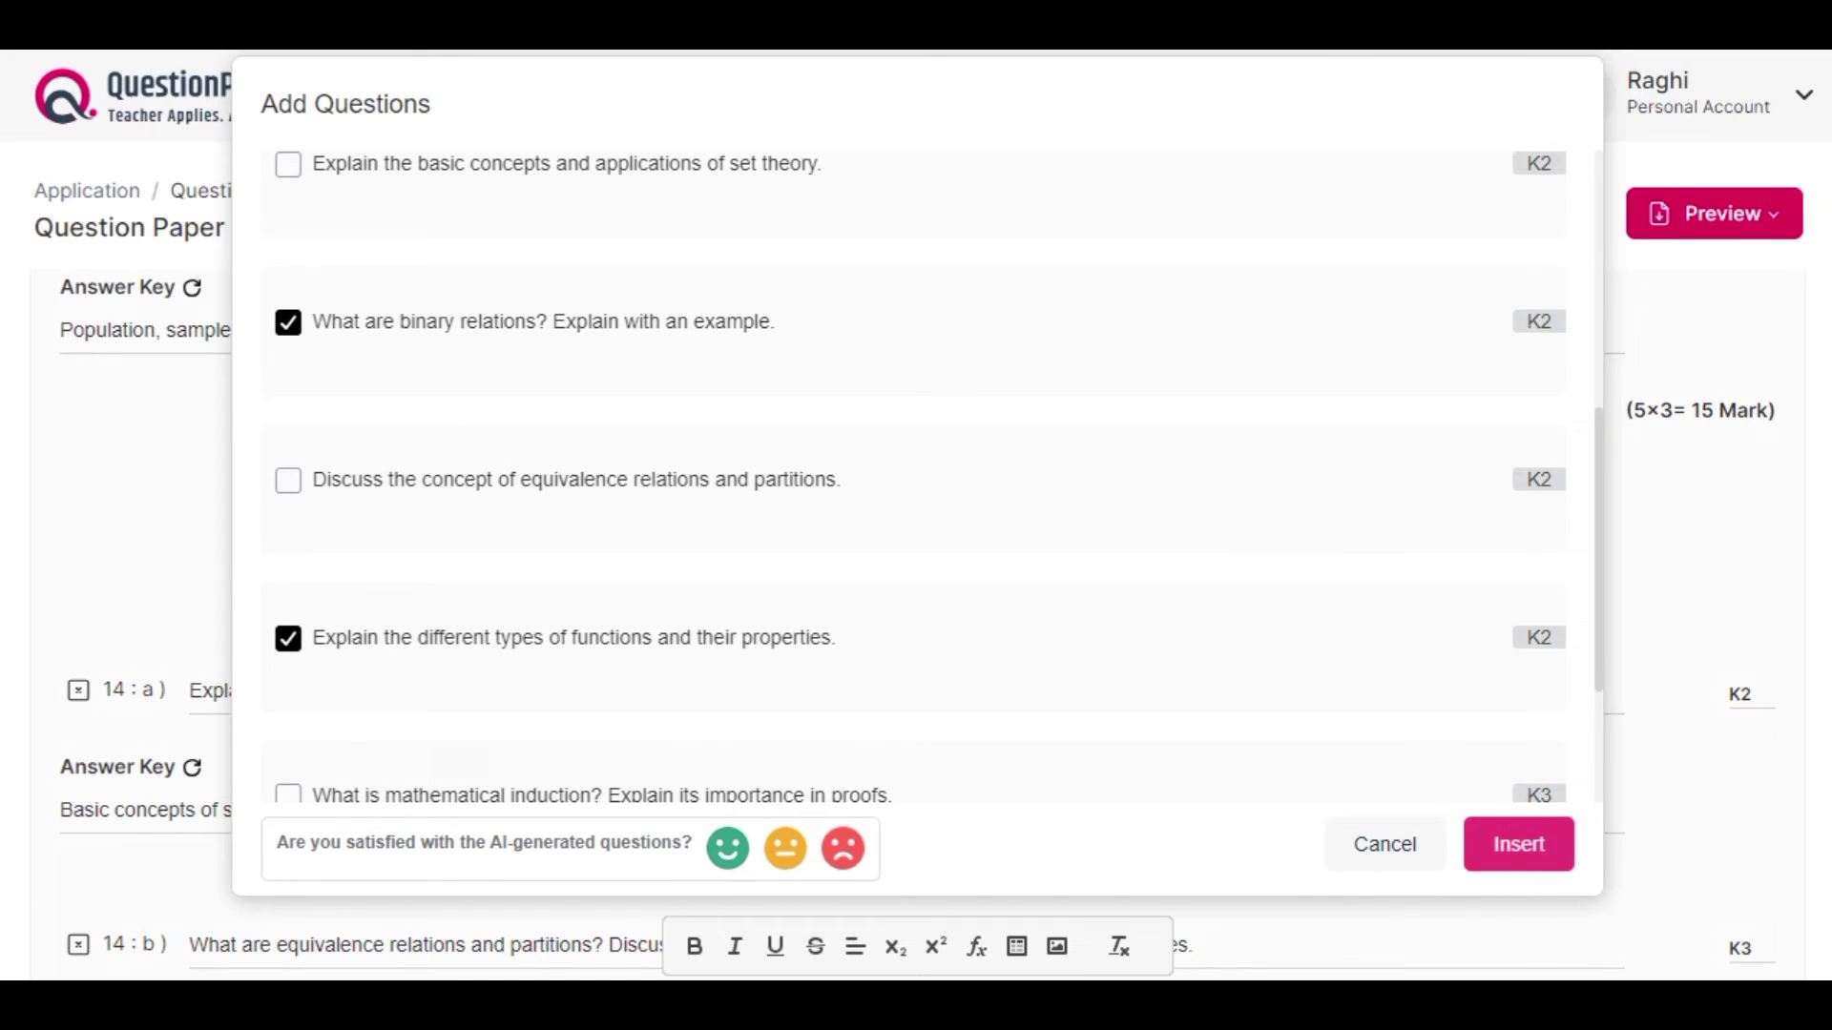
click(1518, 844)
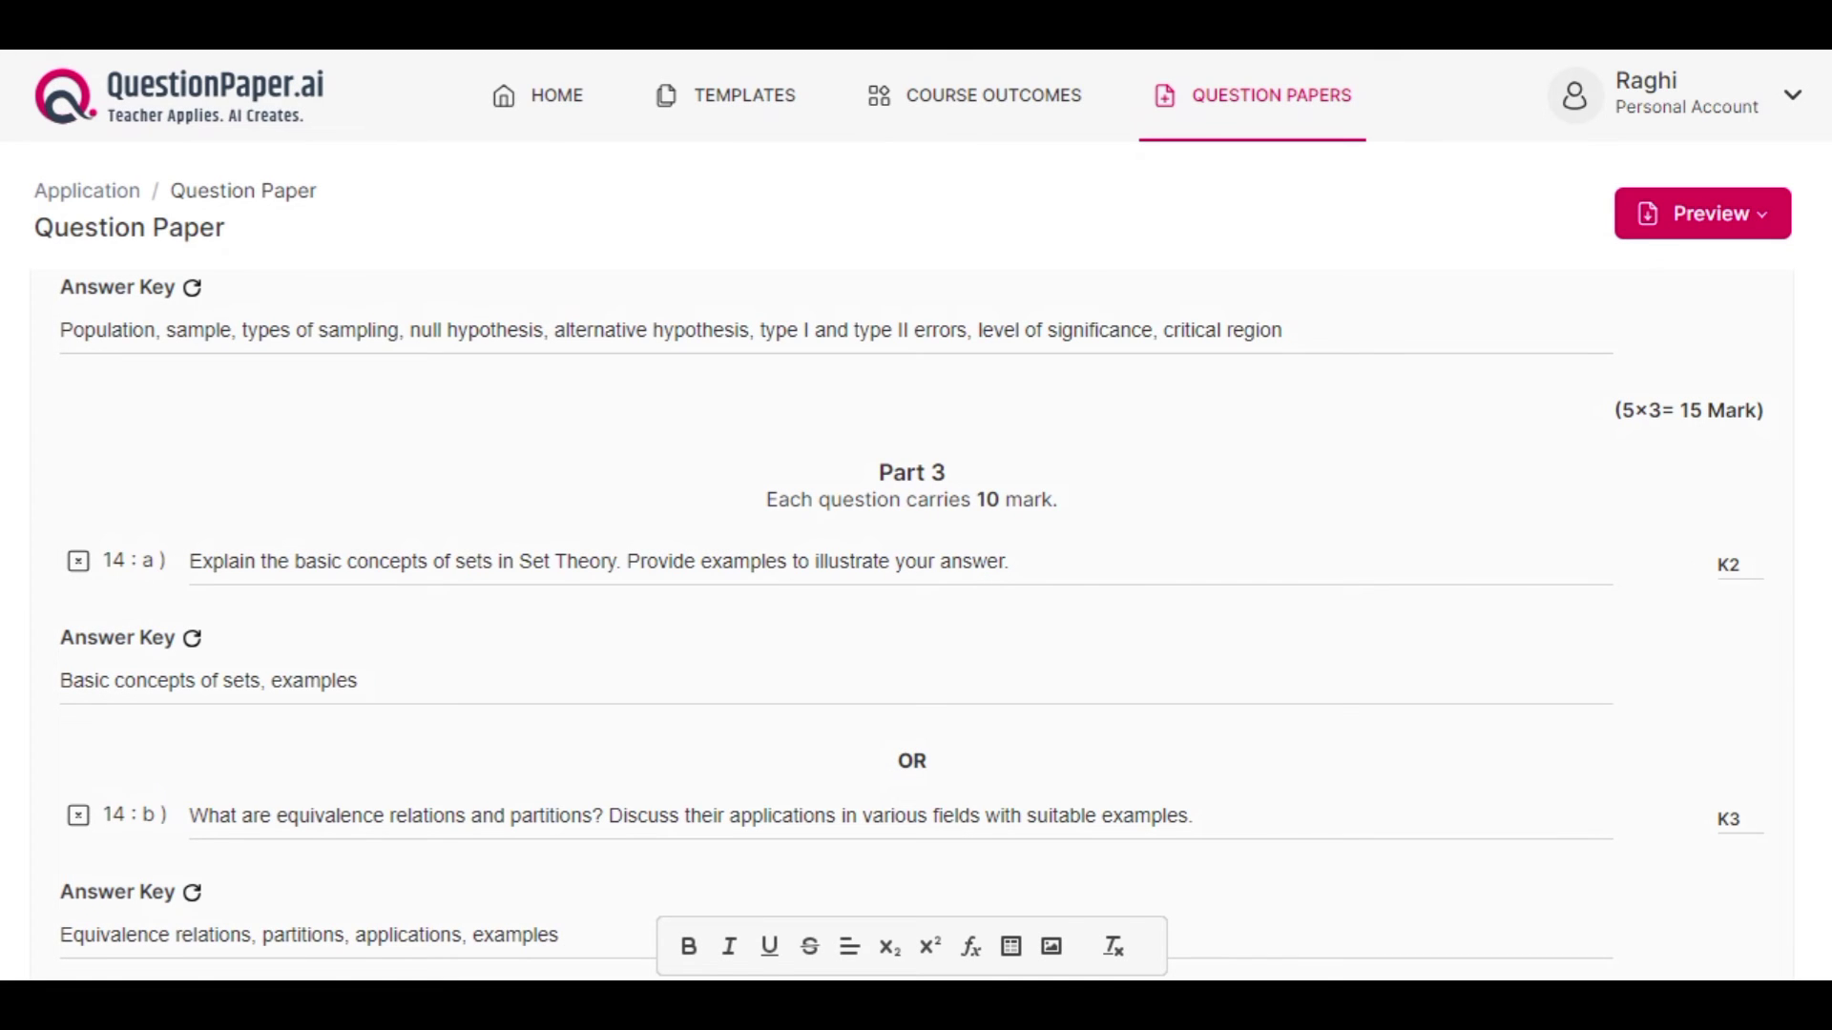
Step: Regenerate the answer key of question 13 on sampling and testing of hypothesis
scroll(911, 614, down, 5)
scroll(911, 613, up, 7)
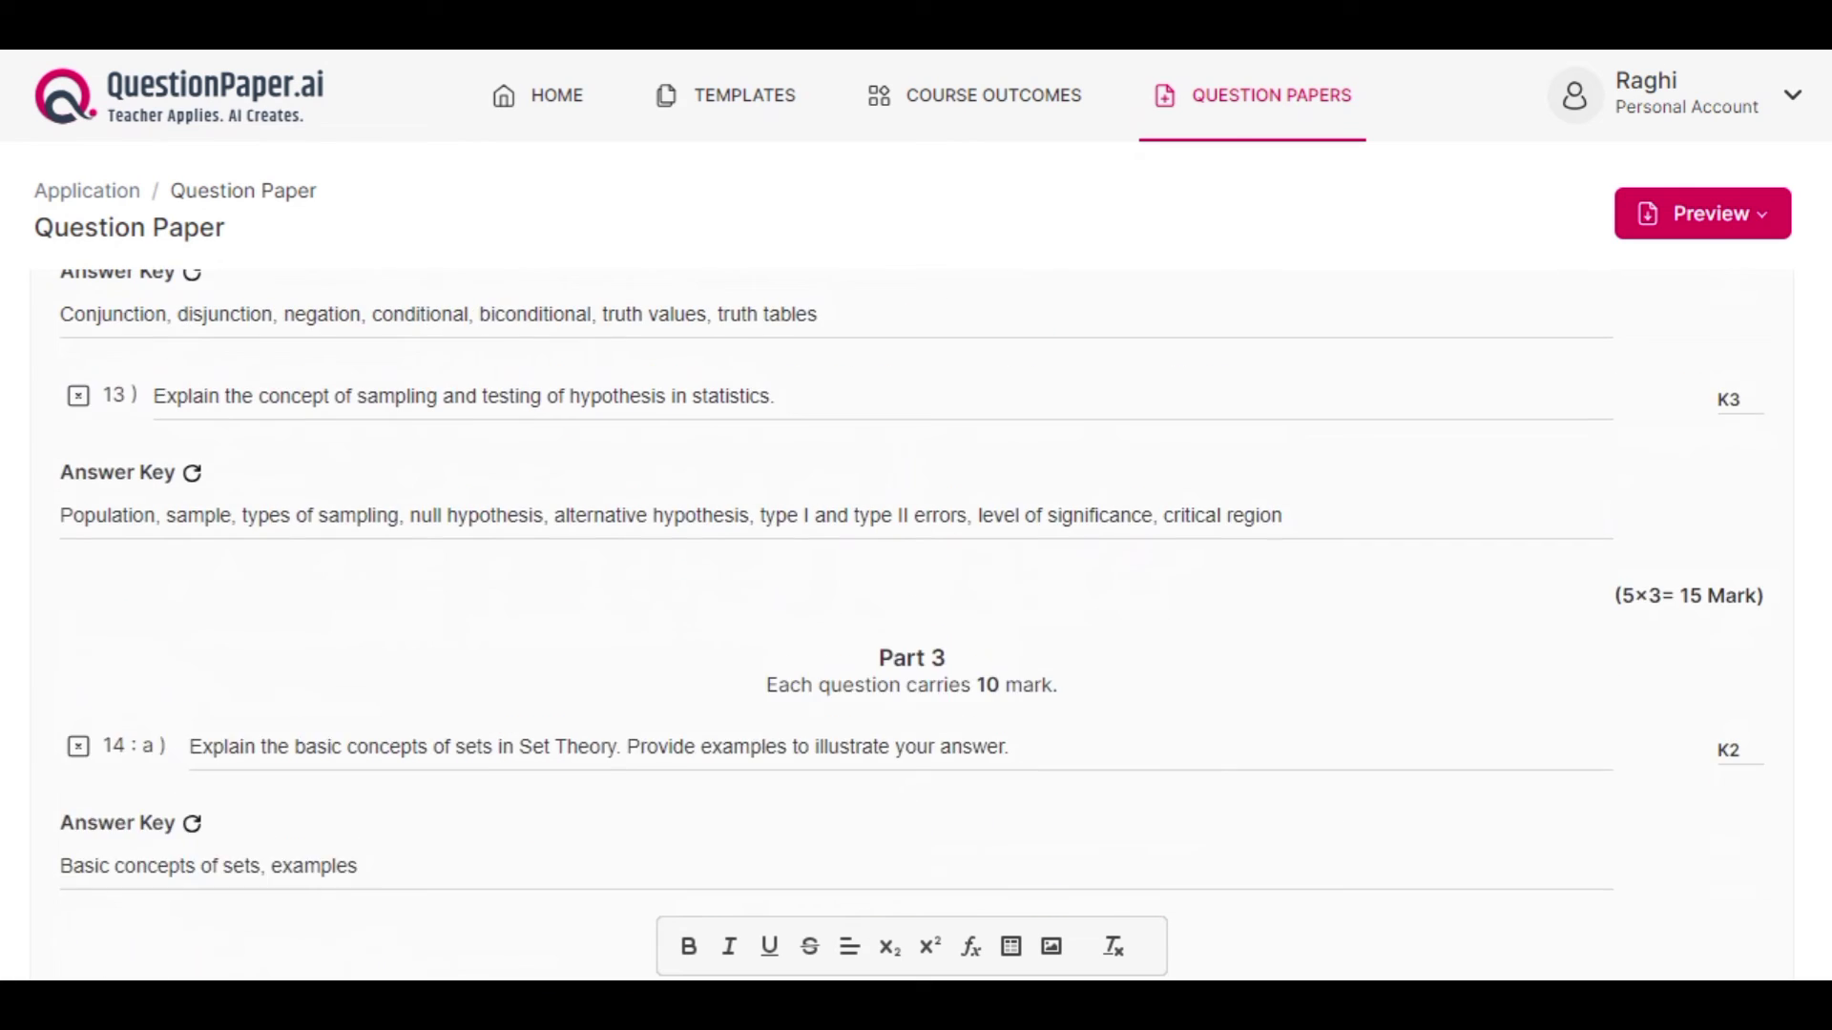
scroll(911, 613, up, 2)
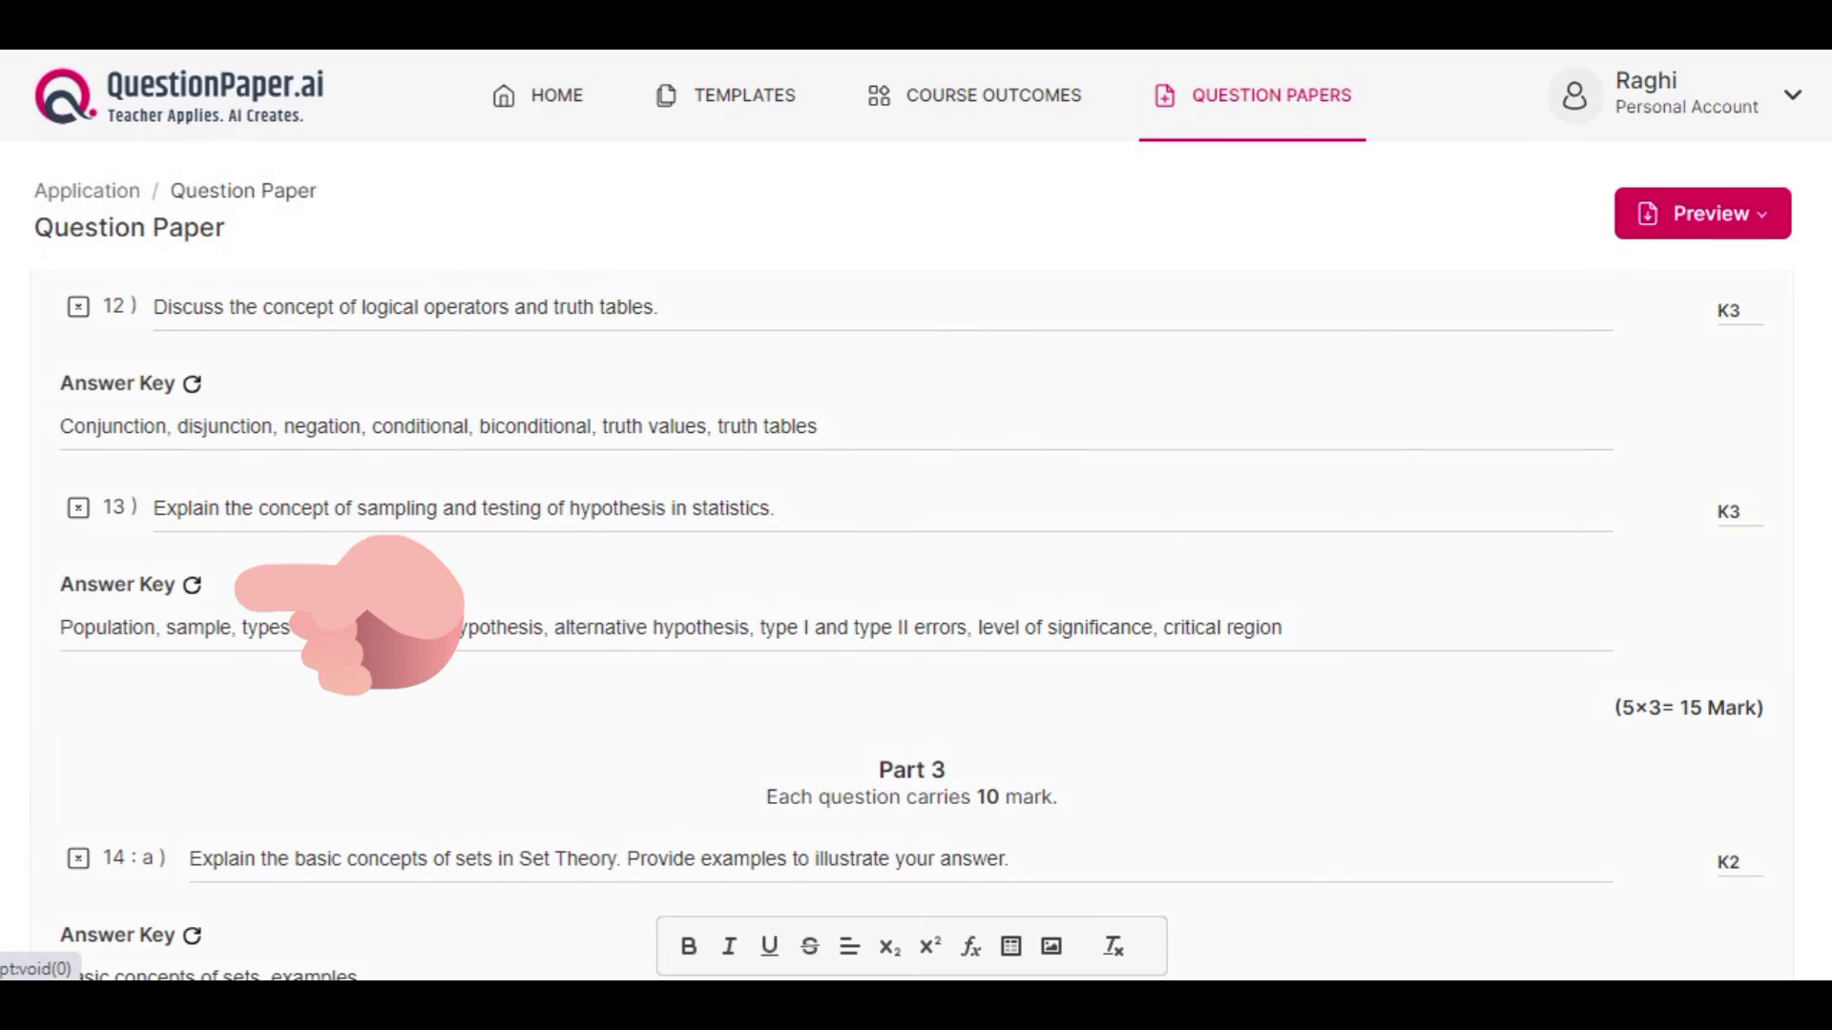
click(192, 585)
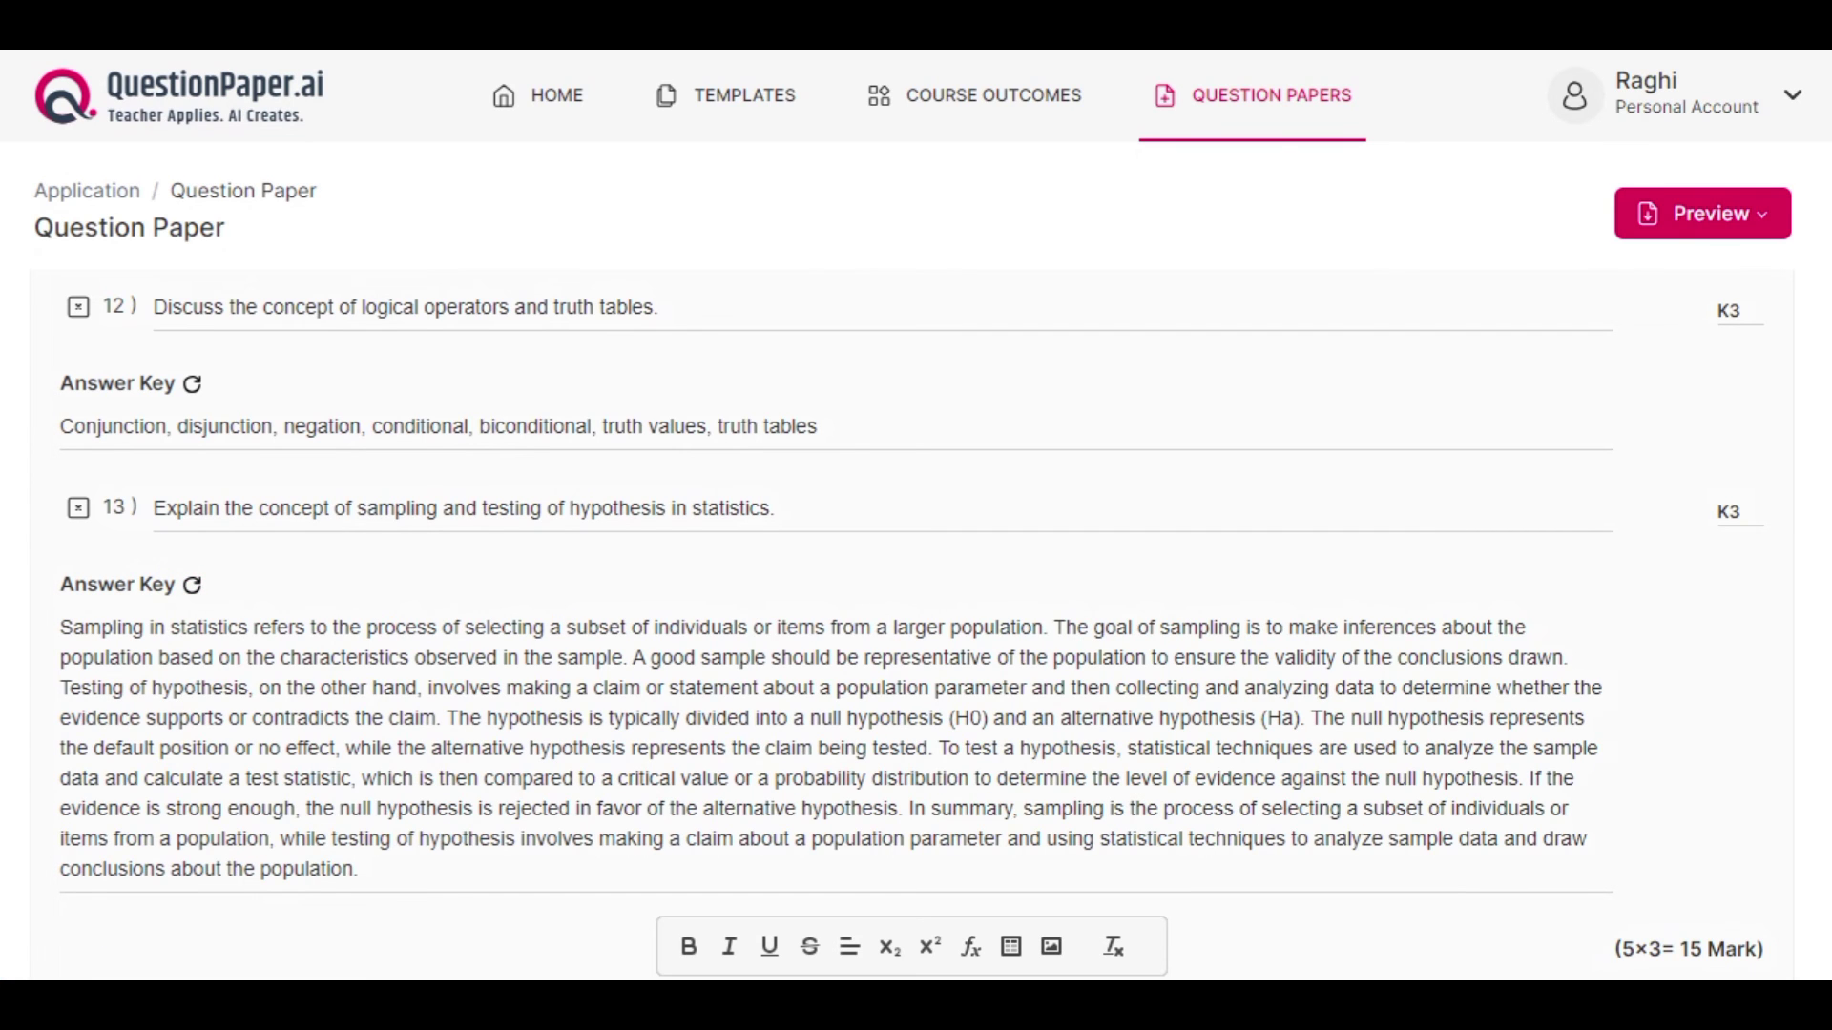
Step: Open the export preview of the question paper without answers
scroll(907, 630, up, 8)
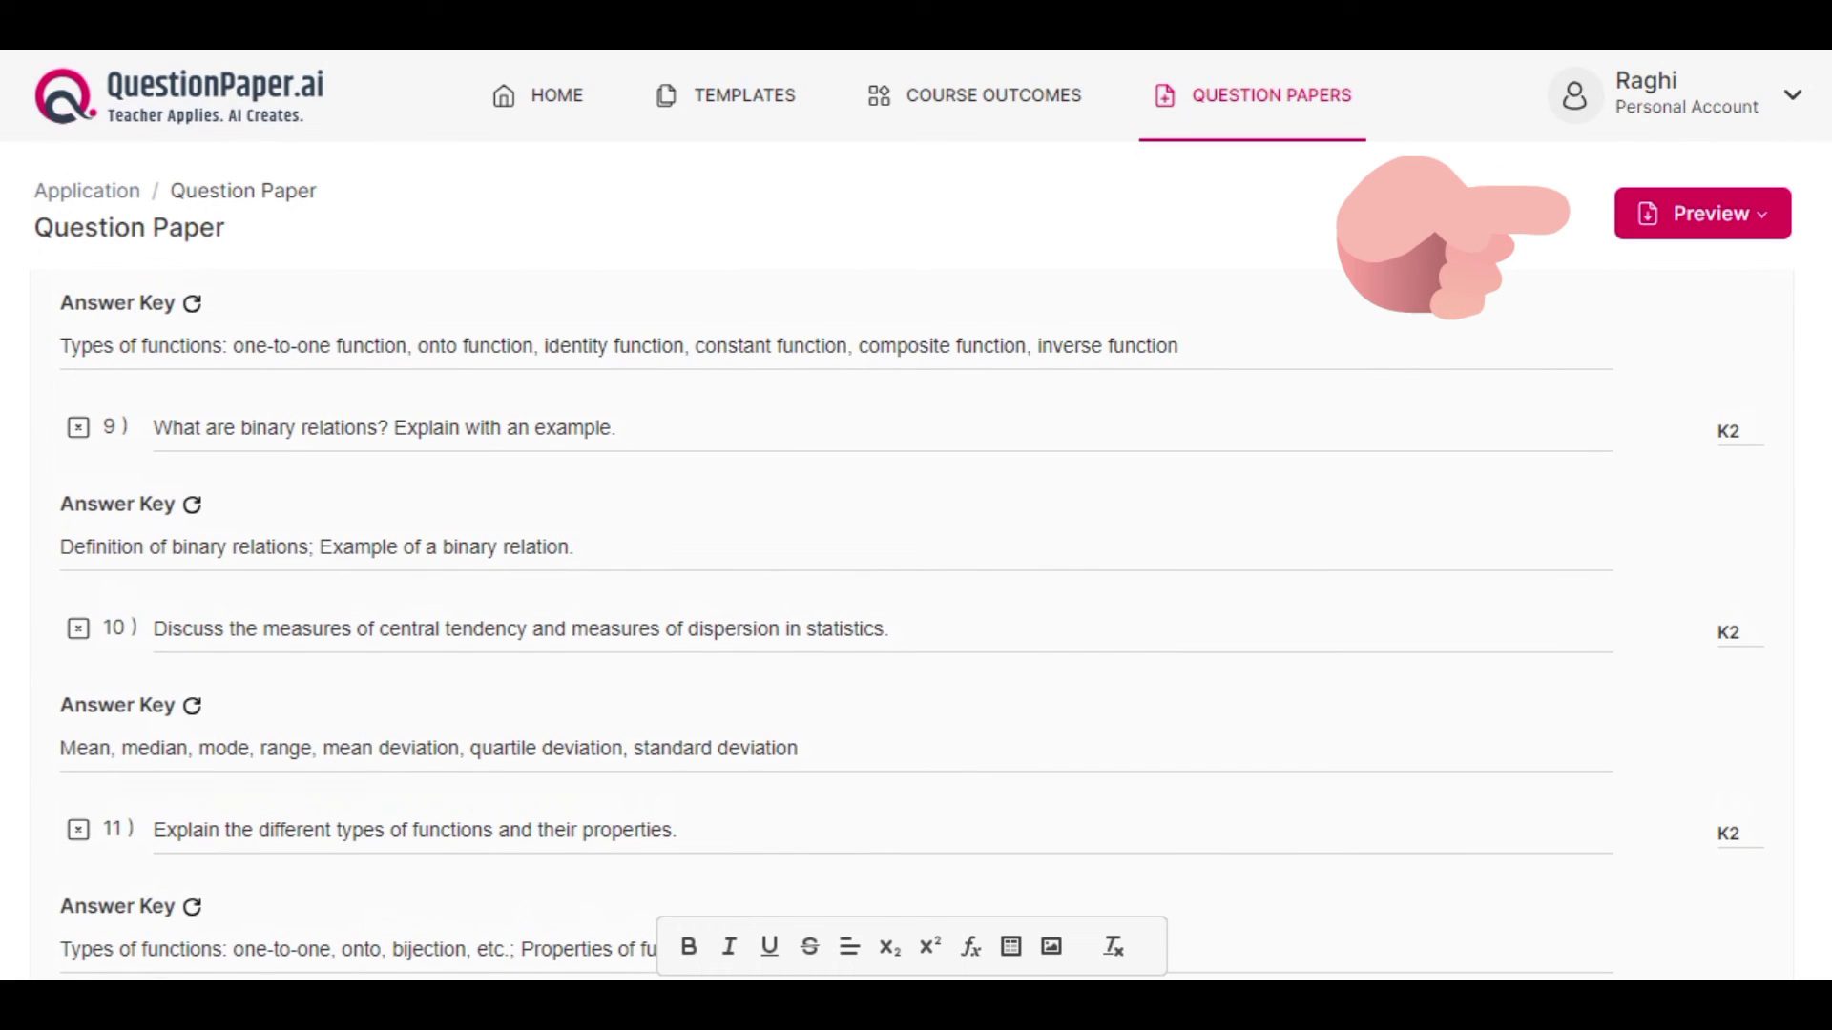
click(1703, 214)
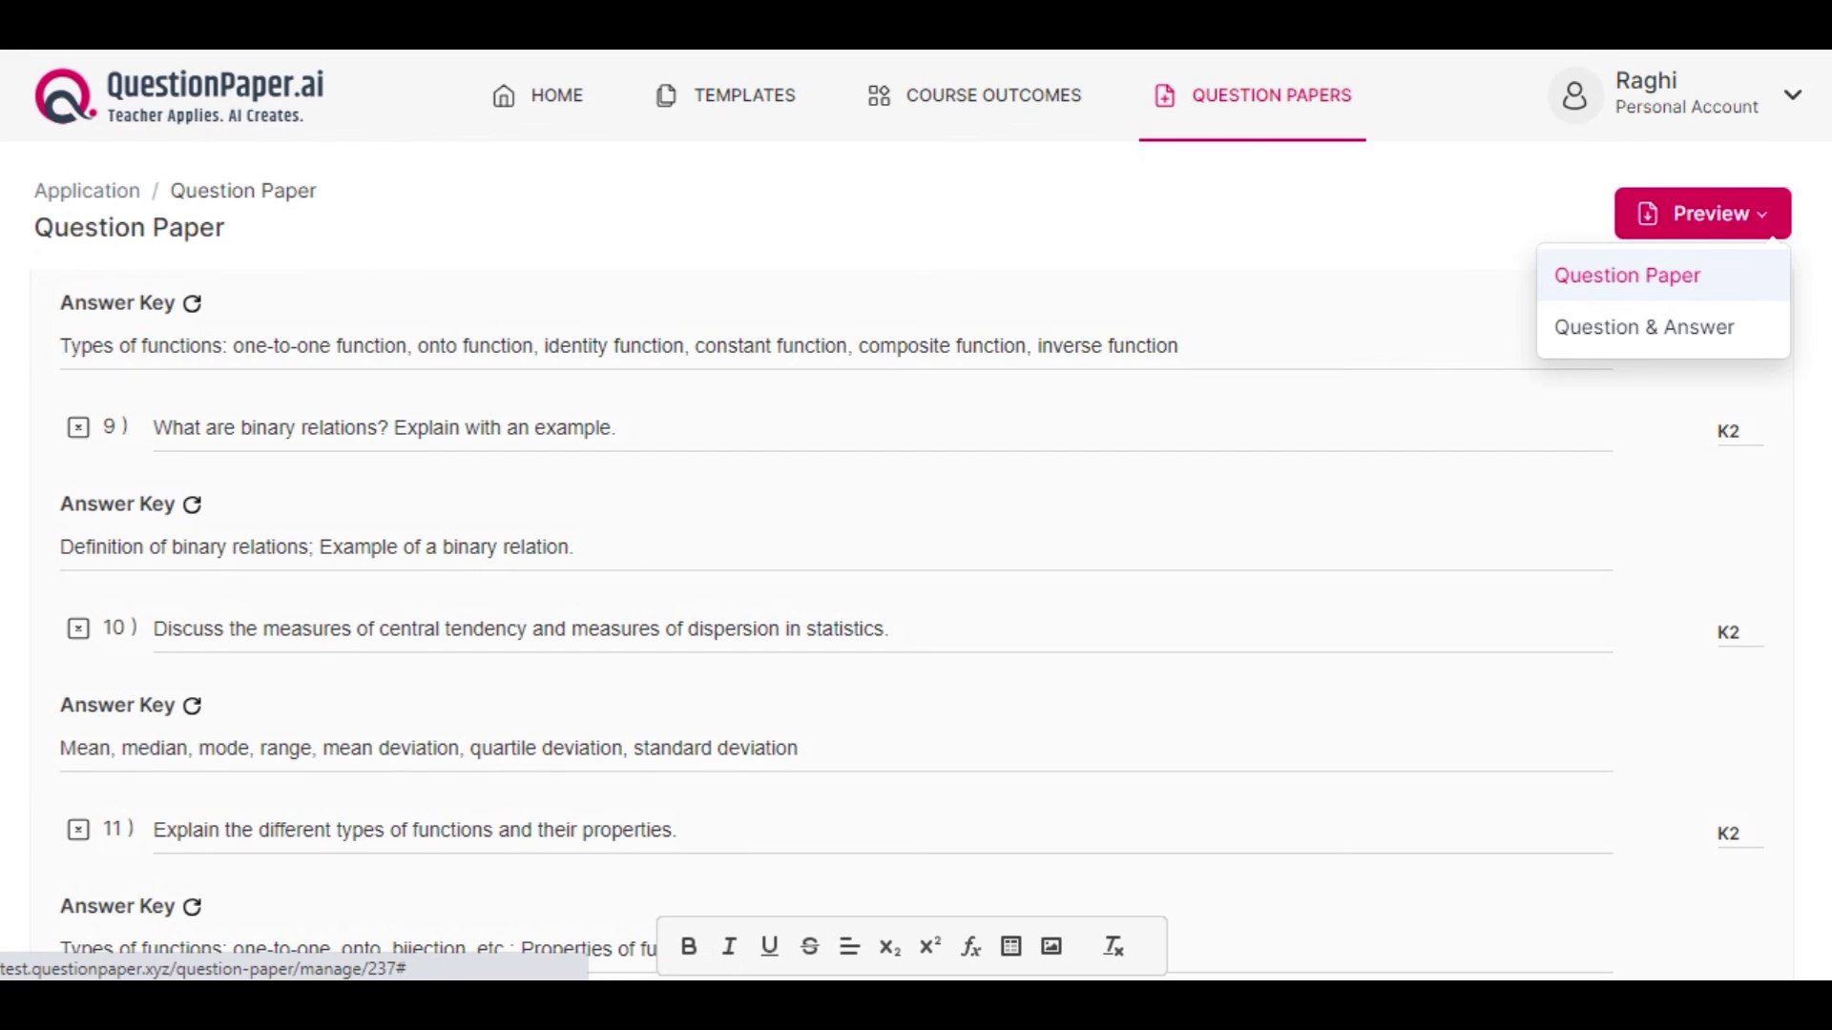
click(1626, 274)
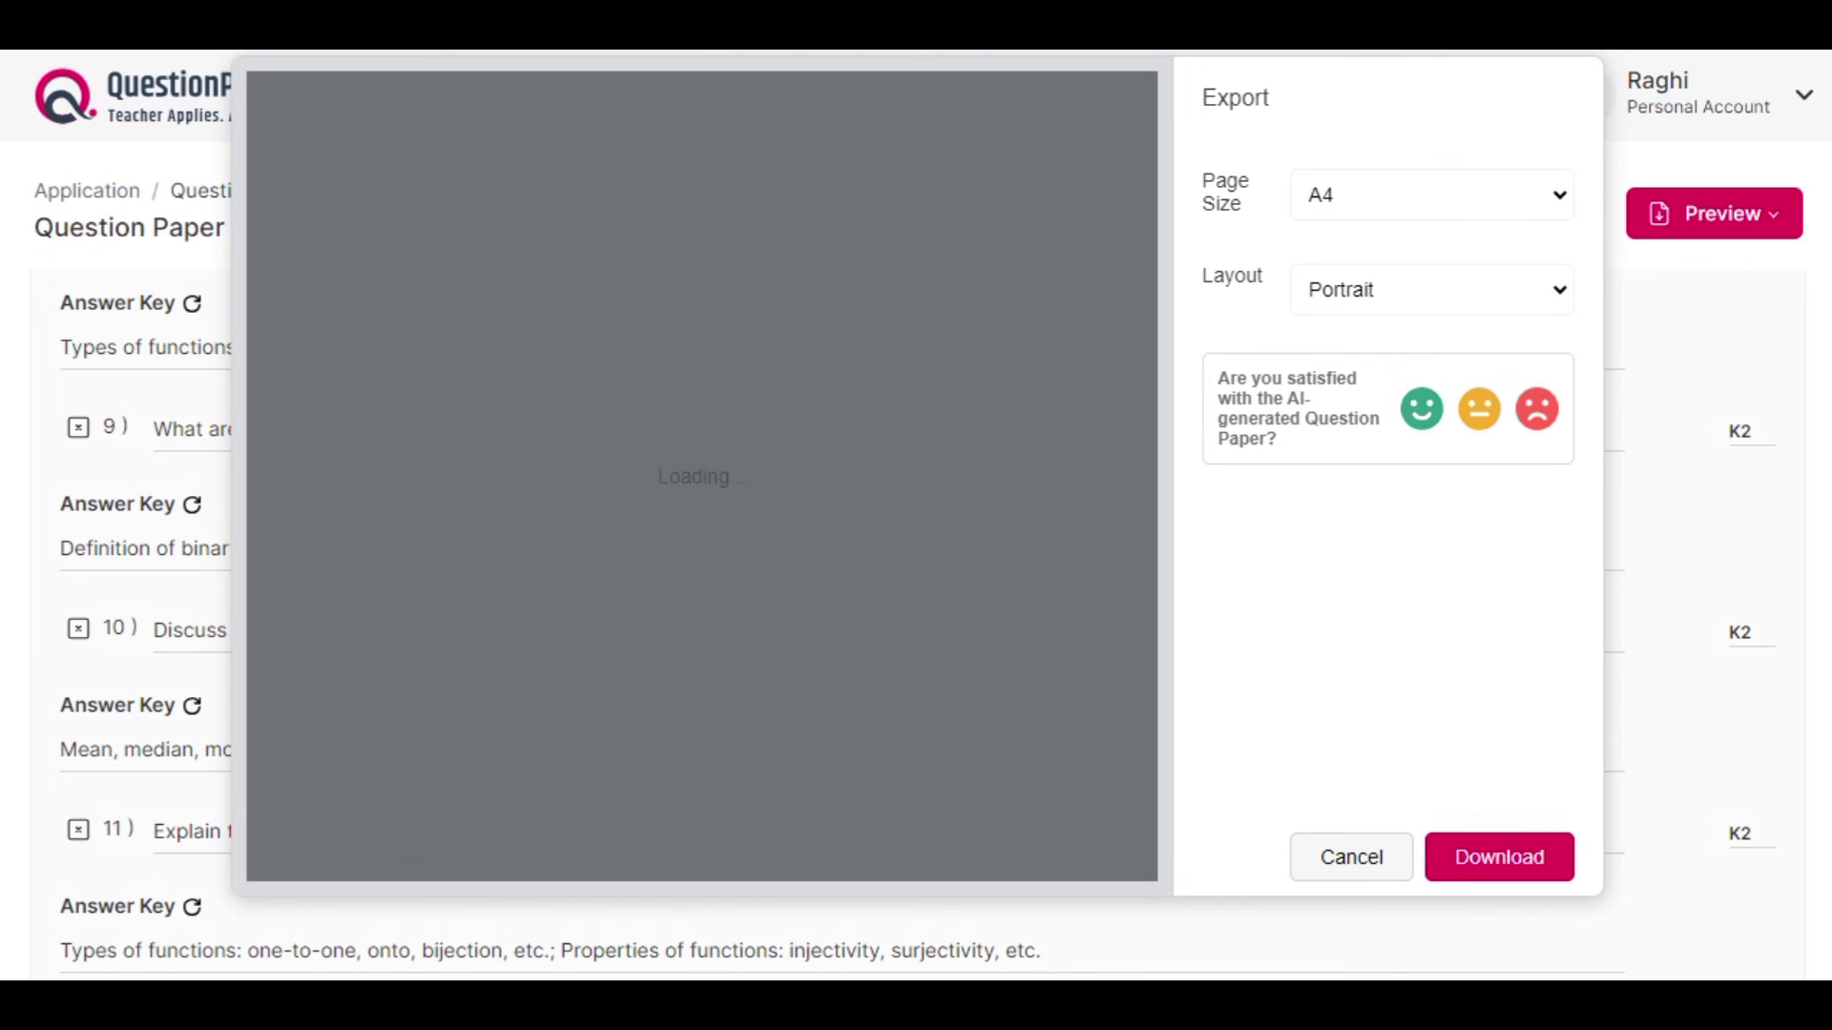